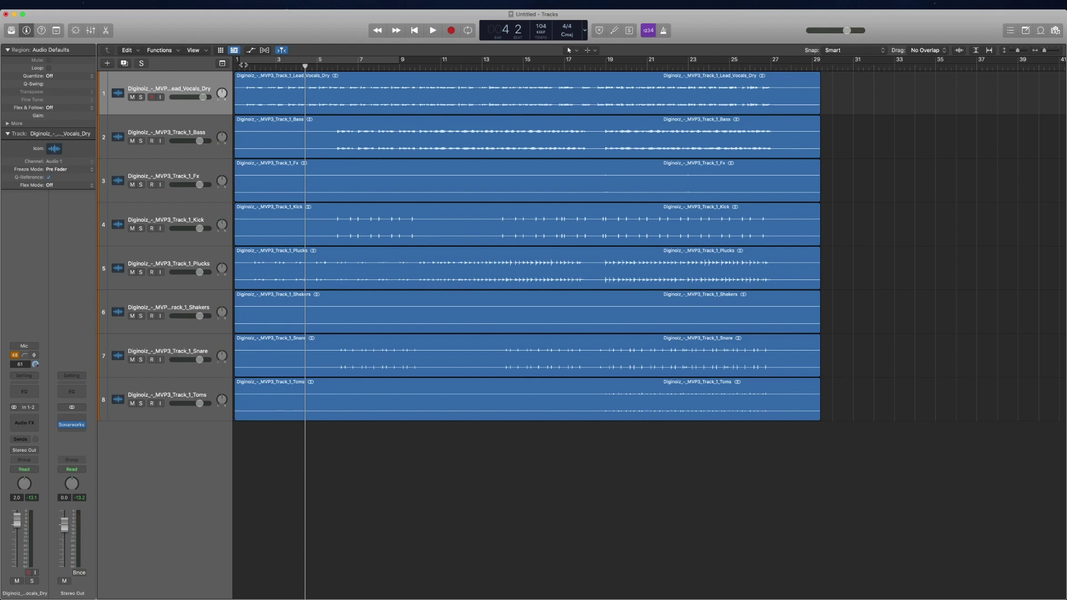
# Step: Play the full mix from the beginning of the song
pyautogui.click(245, 65)
pyautogui.press('space')
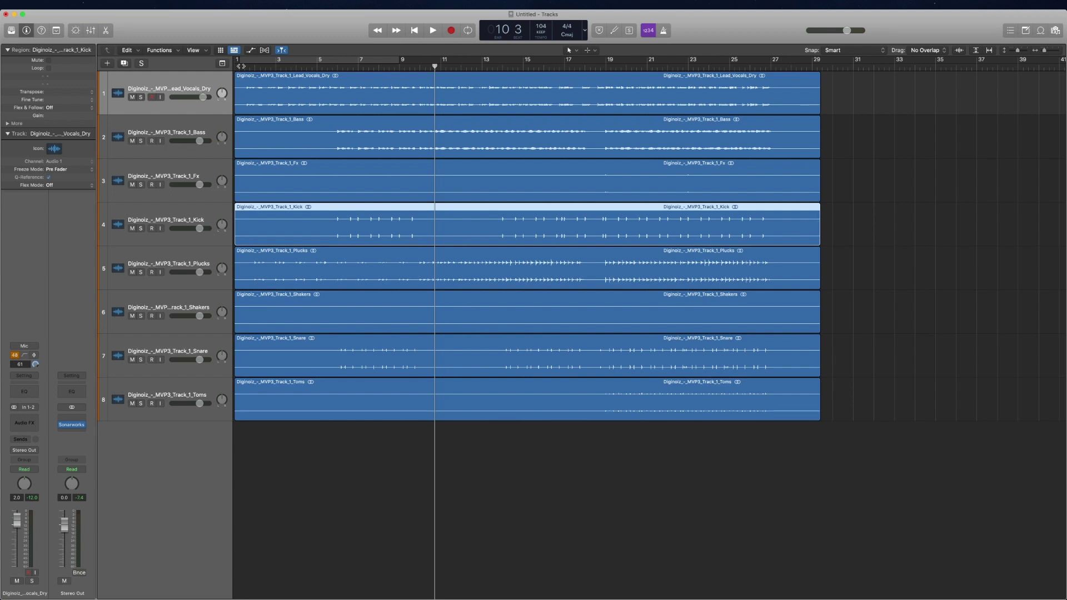
# Step: Solo the lead vocal track, turn on cycle mode and listen to the dry vocal alone
pyautogui.press('super+Down')
pyautogui.press('super+Down')
pyautogui.press('super+Down')
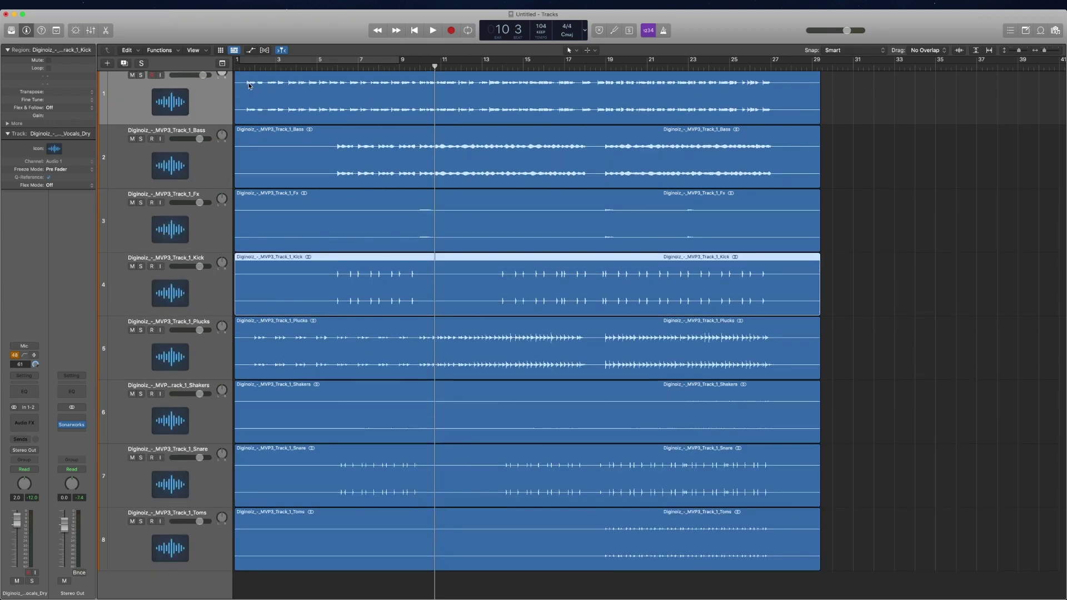
pyautogui.press('super+Right')
pyautogui.hscroll(-1, 248, 87)
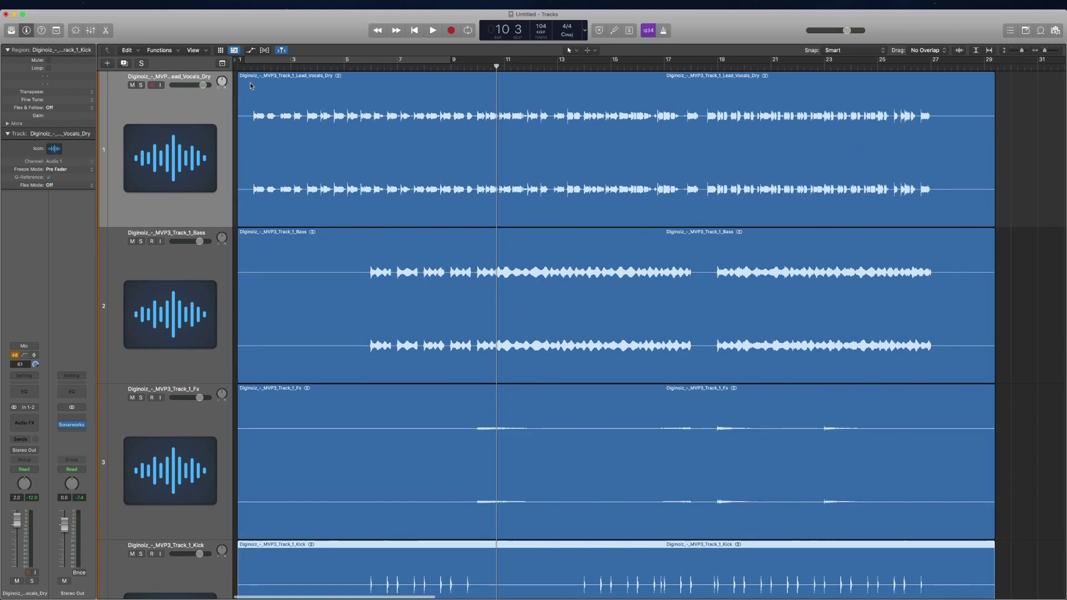
pyautogui.press('super+Down')
pyautogui.scroll(5, 189, 82)
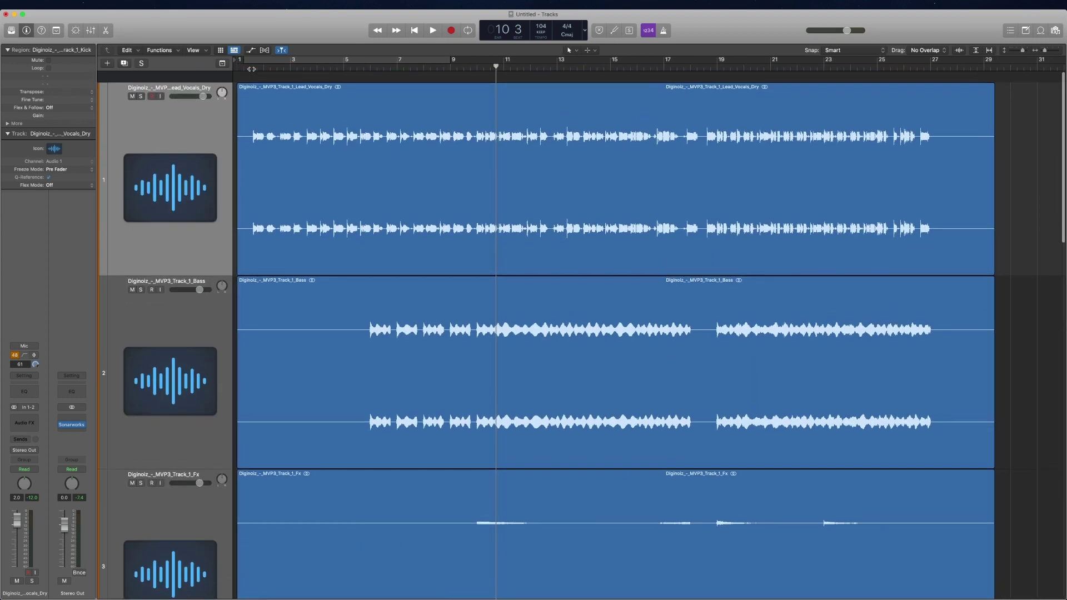
pyautogui.click(141, 85)
pyautogui.press('c')
pyautogui.press('space')
pyautogui.press('super+Right')
pyautogui.press('super+Right')
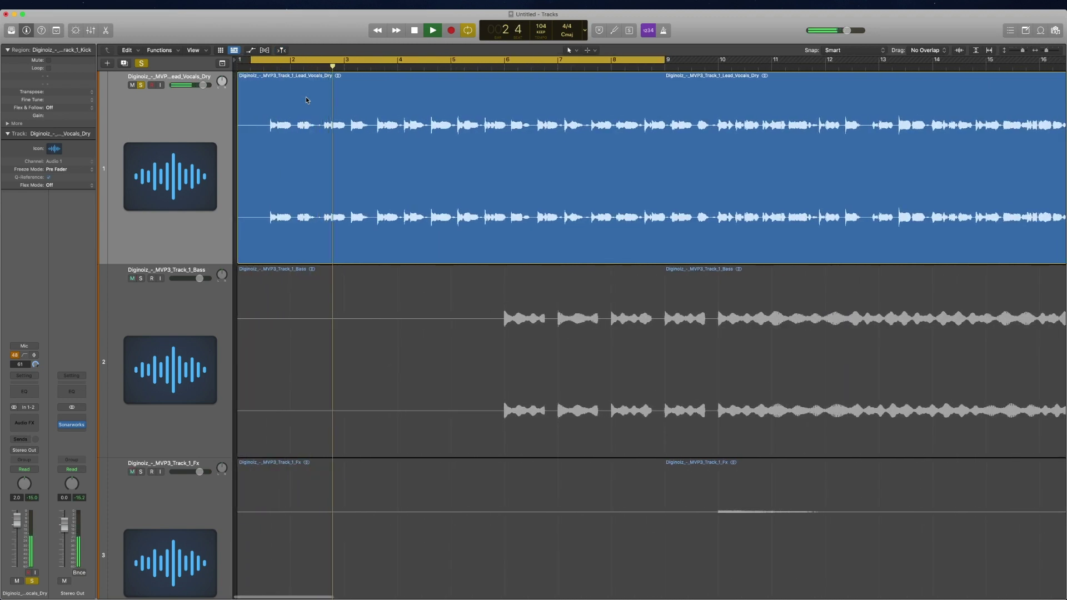
pyautogui.press('space')
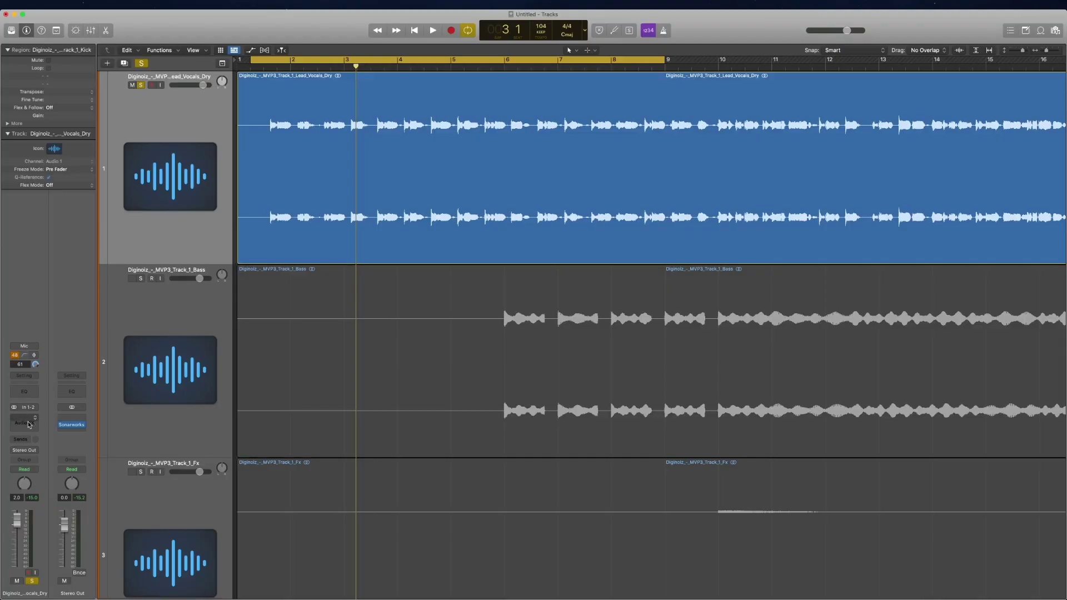
# Step: Insert the Soundtoys Little Plate reverb in stereo on the lead vocal track
pyautogui.click(30, 424)
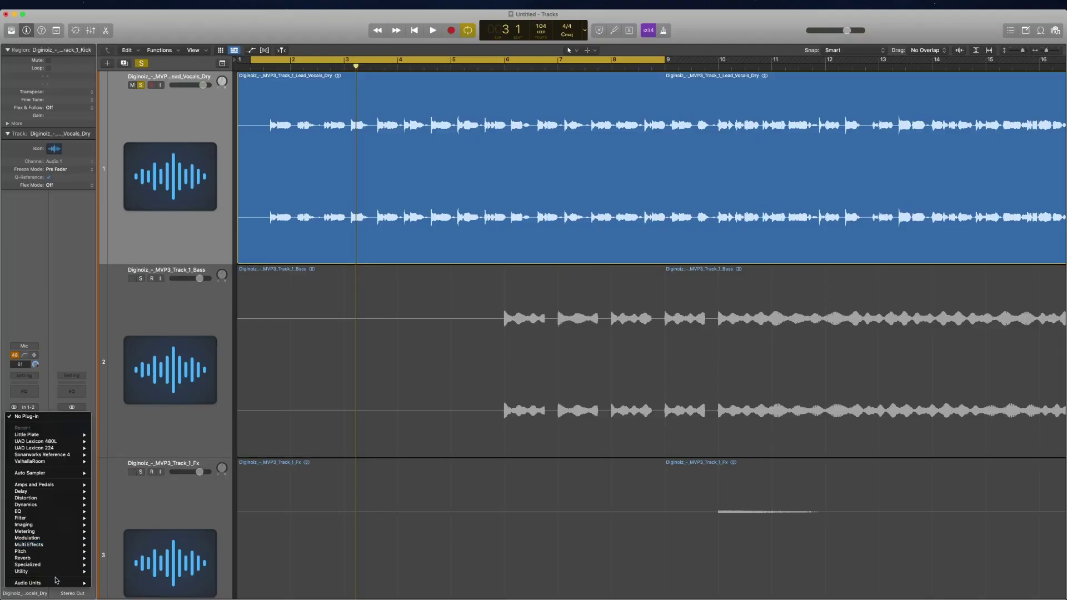
pyautogui.moveTo(67, 583)
pyautogui.moveTo(139, 553)
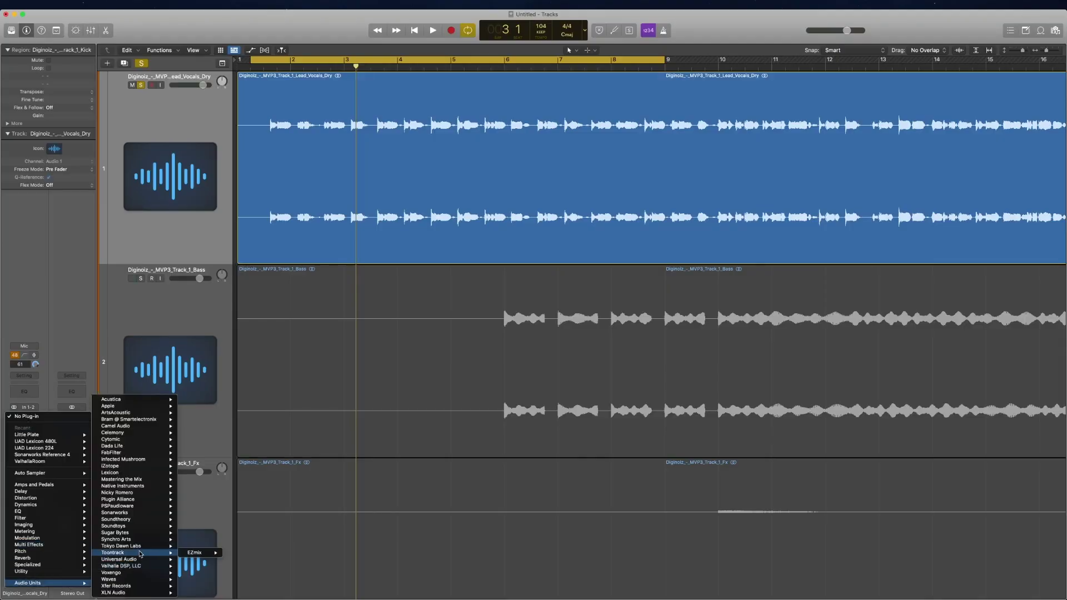
pyautogui.moveTo(139, 527)
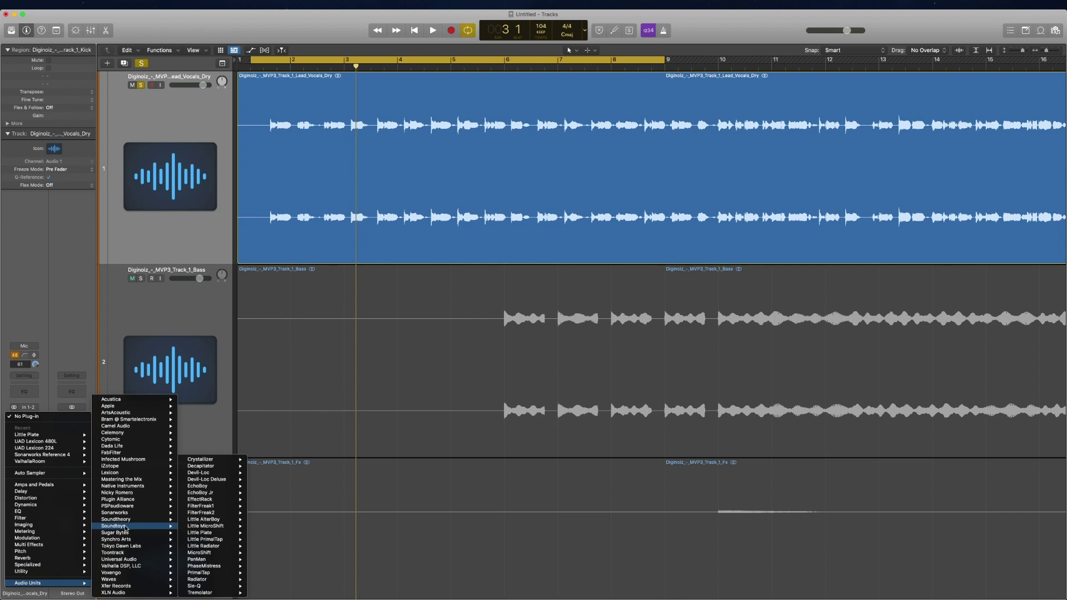
pyautogui.moveTo(225, 507)
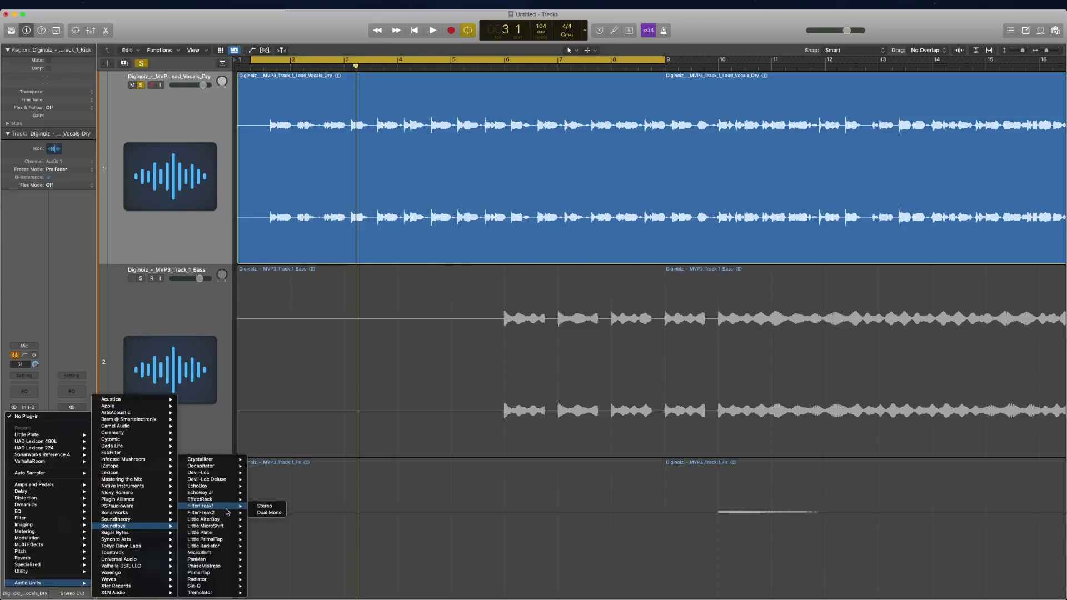
pyautogui.moveTo(211, 534)
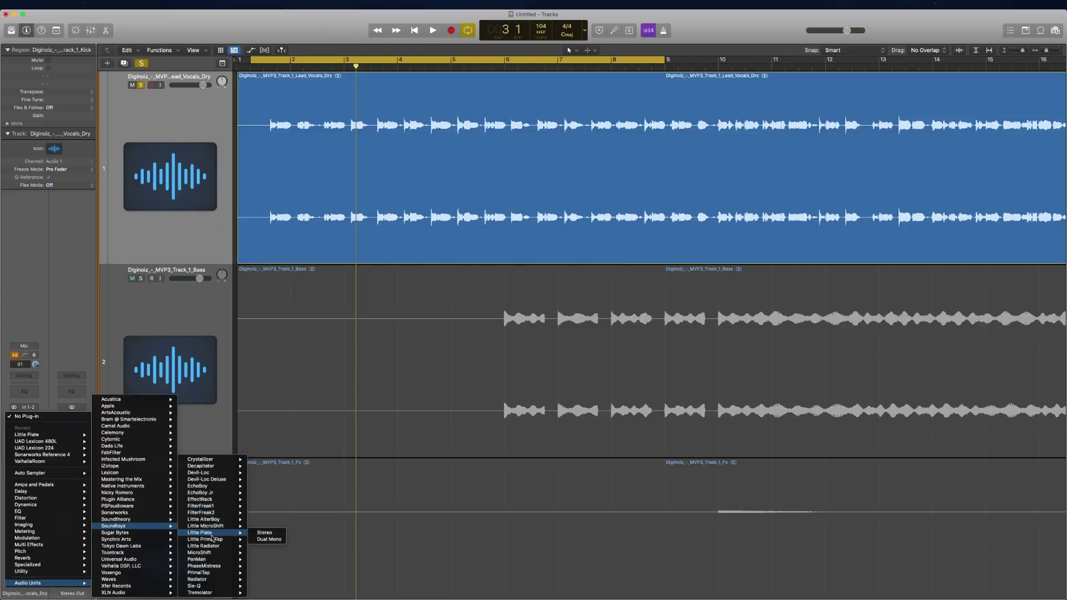
pyautogui.click(270, 532)
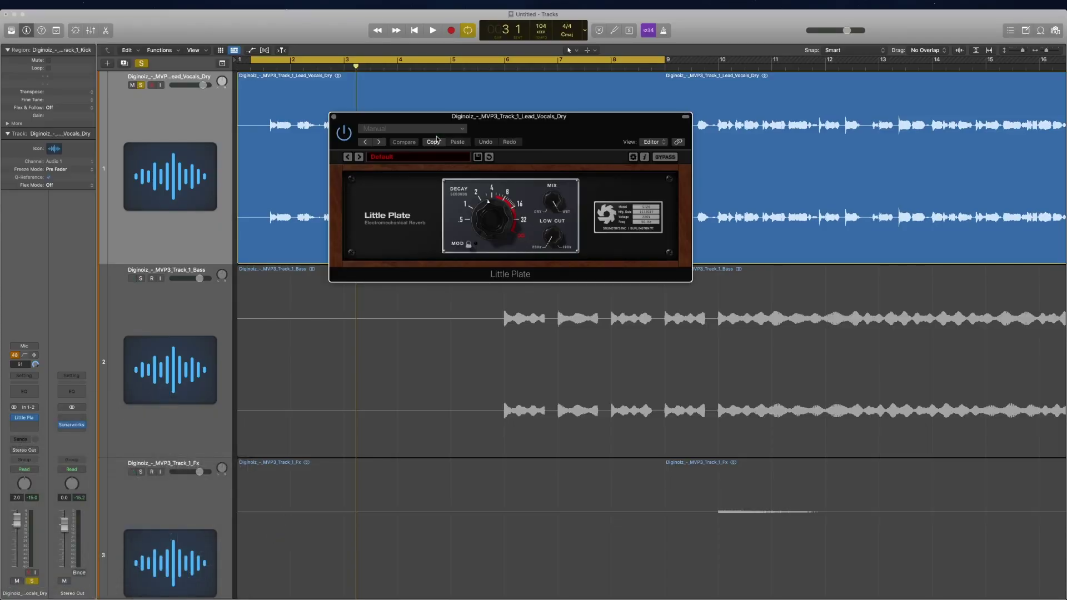
pyautogui.moveTo(500, 120); pyautogui.dragTo(474, 171)
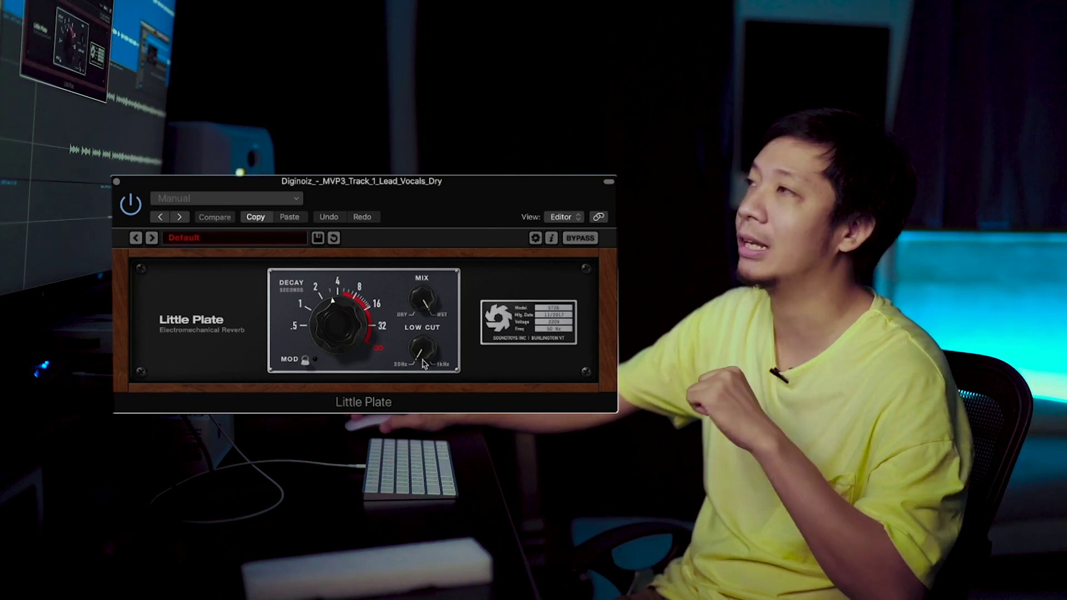
# Step: Load the Vocal Abbey 1 preset from Little Plate's Vocals presets
pyautogui.click(193, 239)
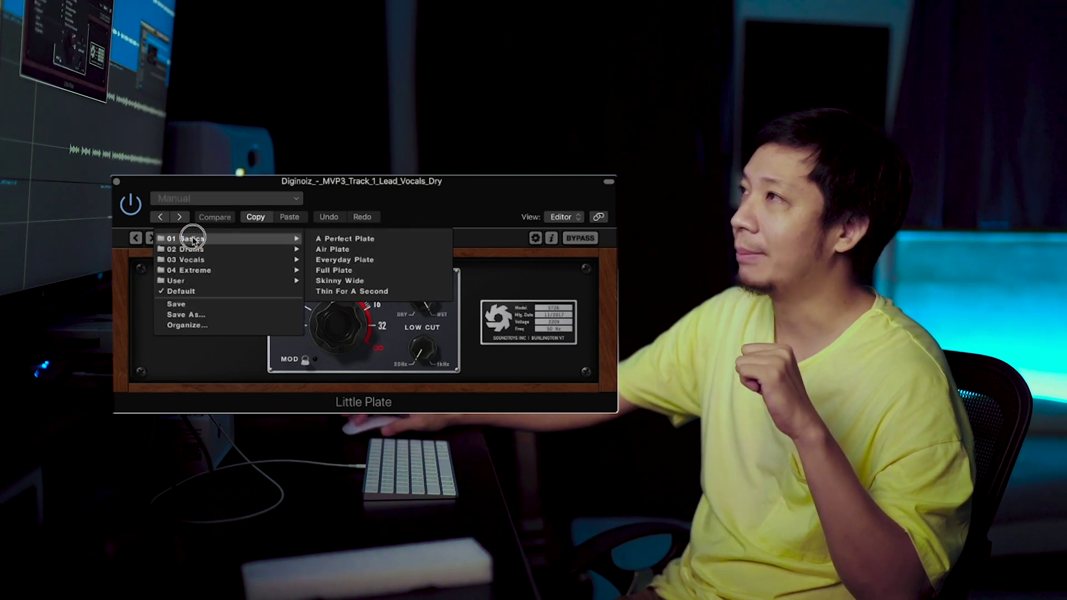
pyautogui.moveTo(196, 262)
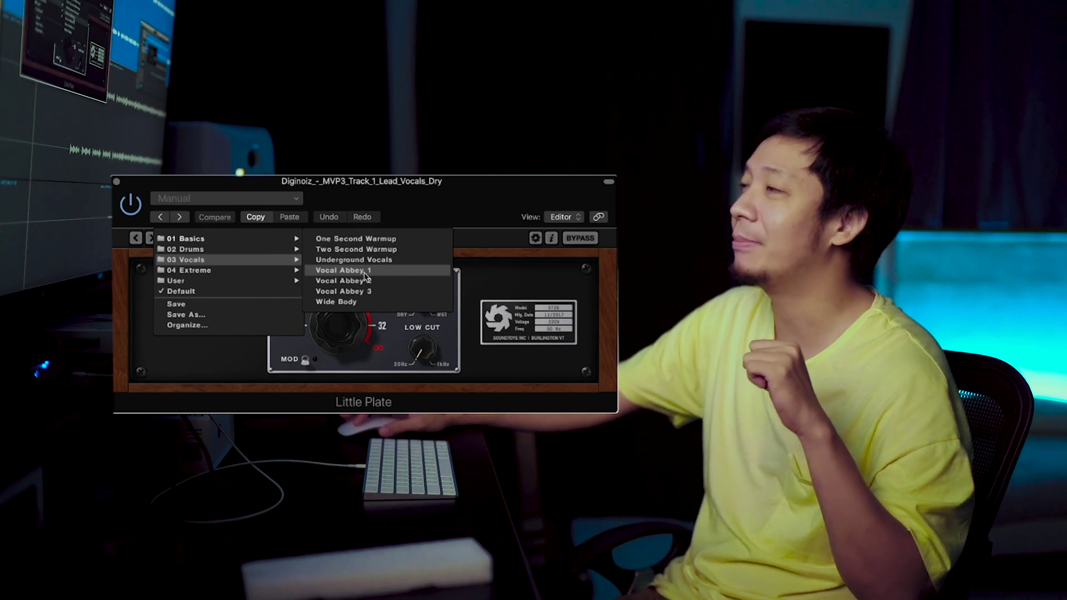
pyautogui.click(364, 272)
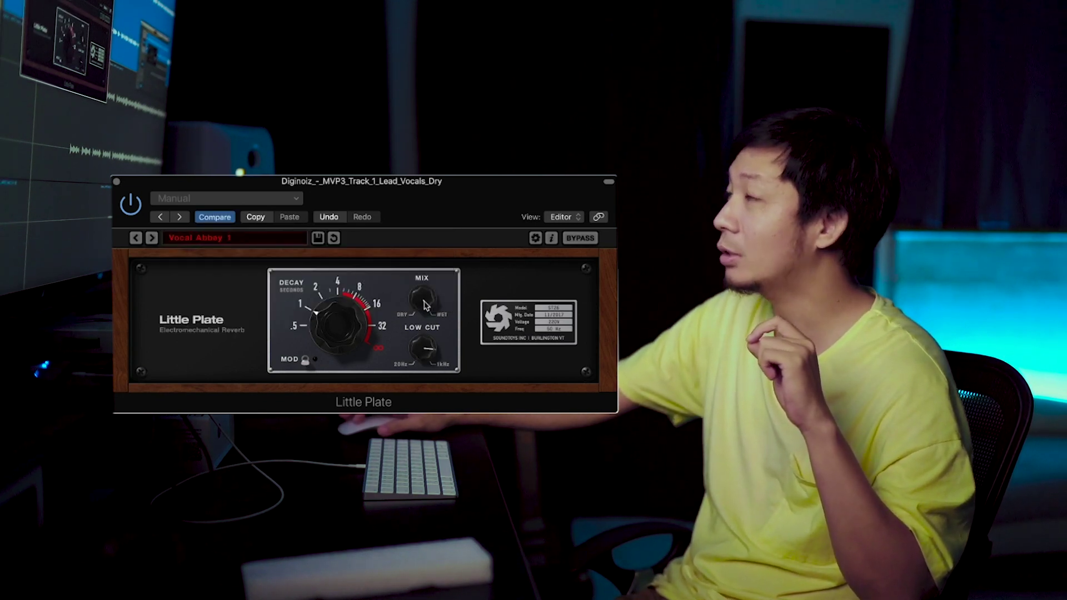
# Step: Try different Little Plate Mix amounts on the soloed vocal, settling on a mostly dry blend
pyautogui.moveTo(422, 296); pyautogui.dragTo(424, 307)
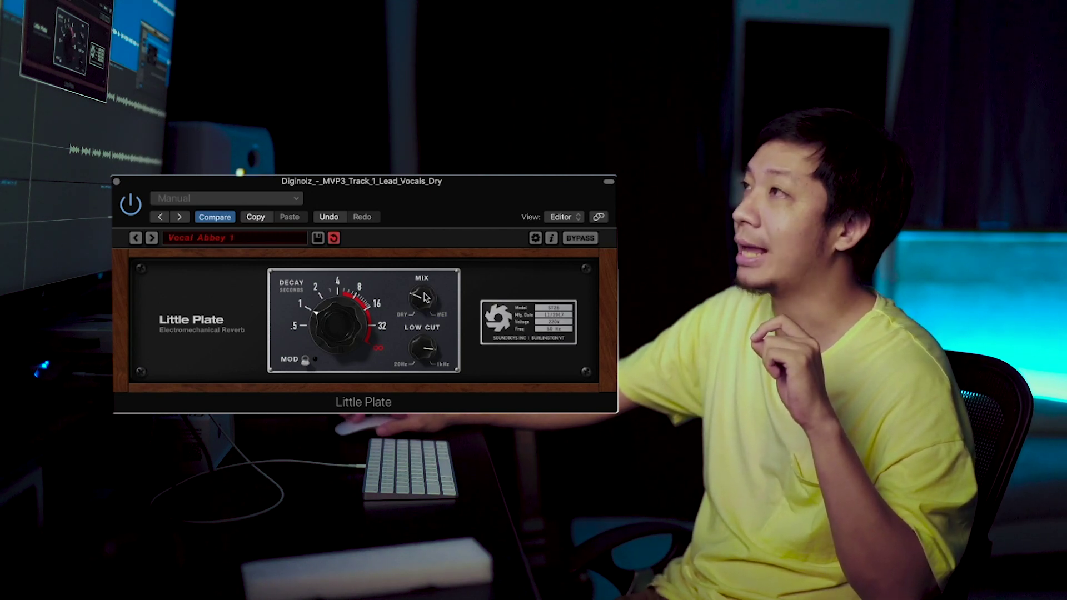
pyautogui.moveTo(426, 298); pyautogui.dragTo(426, 307)
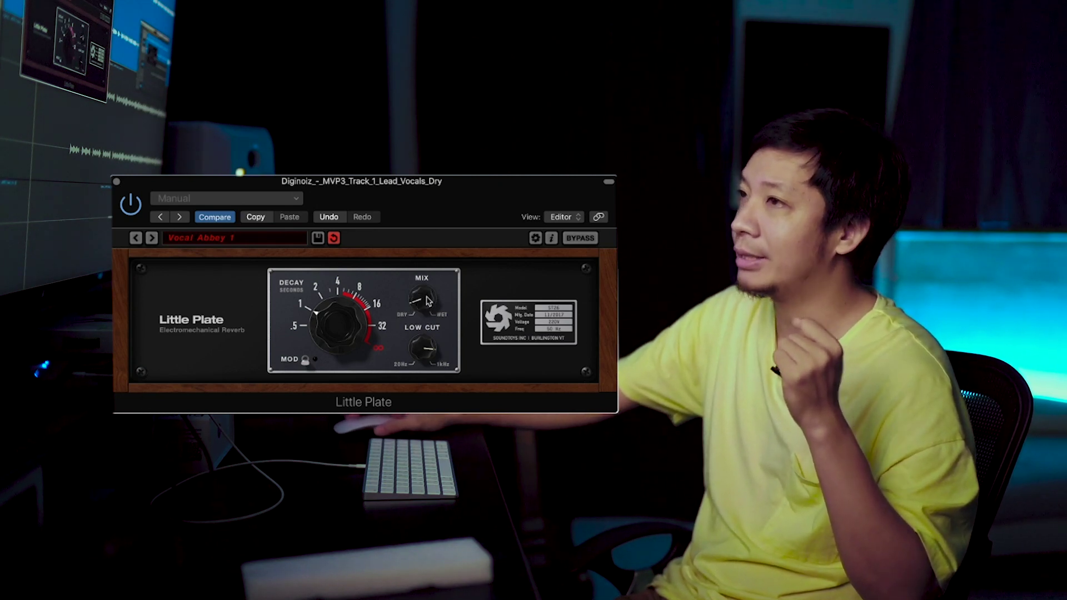
pyautogui.moveTo(427, 300); pyautogui.dragTo(420, 302)
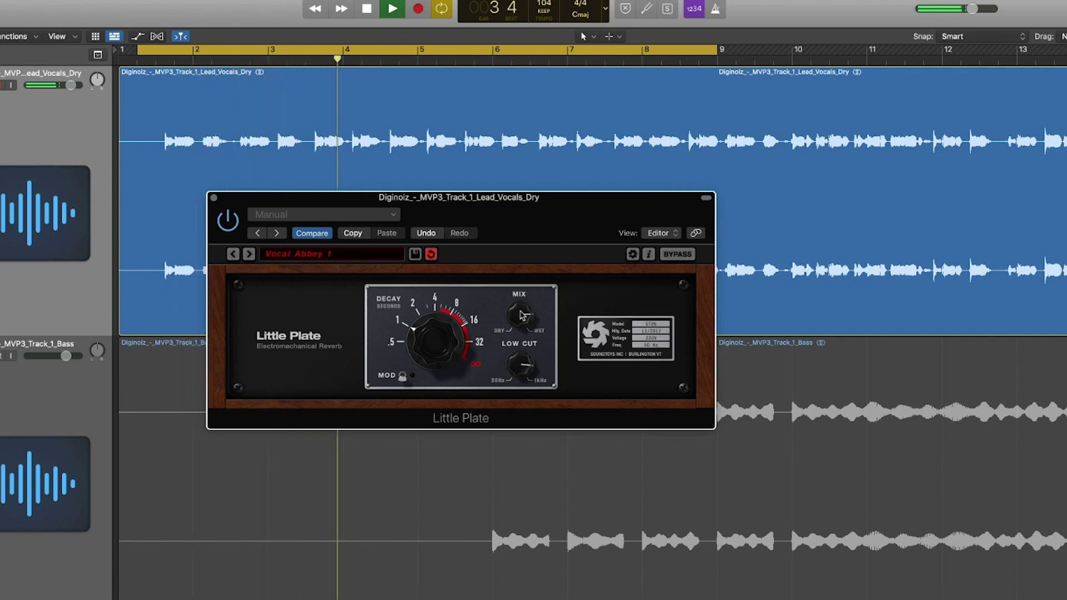
pyautogui.moveTo(522, 315); pyautogui.dragTo(517, 308)
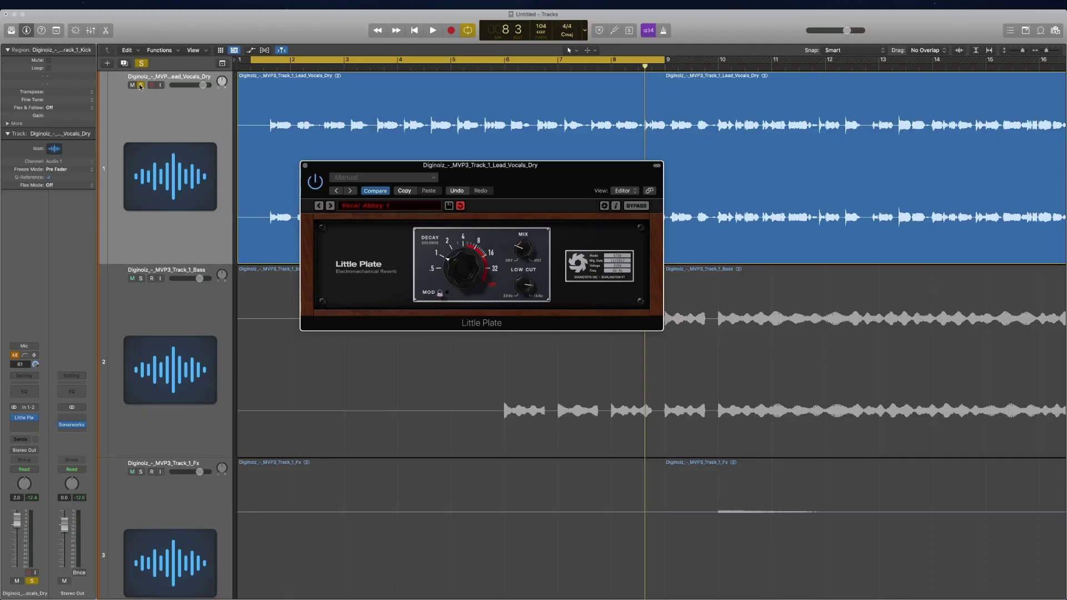
# Step: Unsolo the lead vocal and fine-tune Little Plate's Mix while the full arrangement plays
pyautogui.click(141, 85)
pyautogui.press('space')
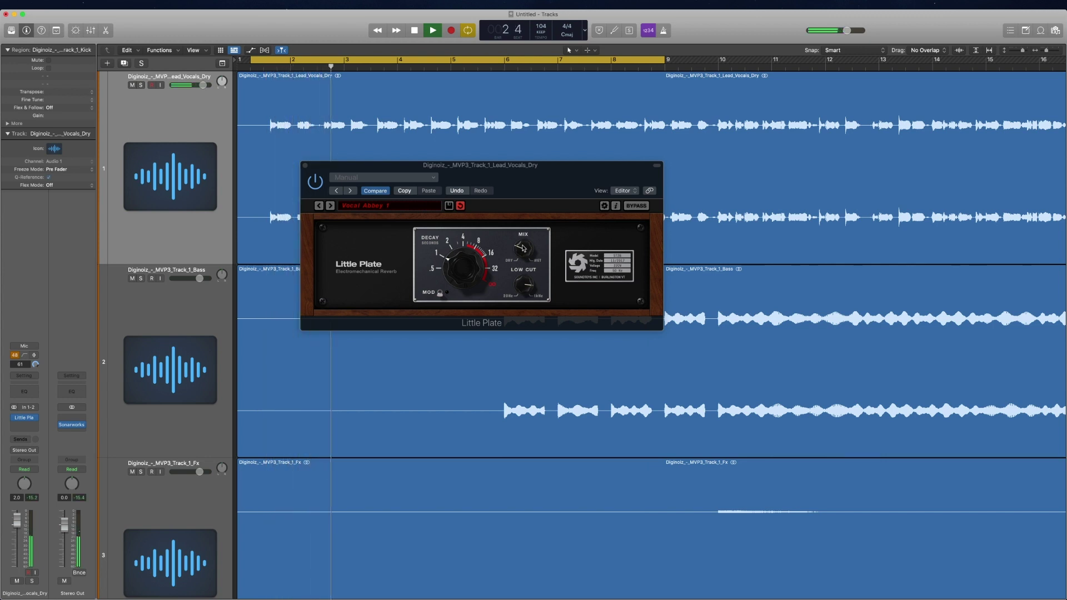
pyautogui.moveTo(522, 248)
pyautogui.mouseDown()
pyautogui.moveTo(532, 206)
pyautogui.moveTo(533, 284)
pyautogui.moveTo(531, 256)
pyautogui.mouseUp()
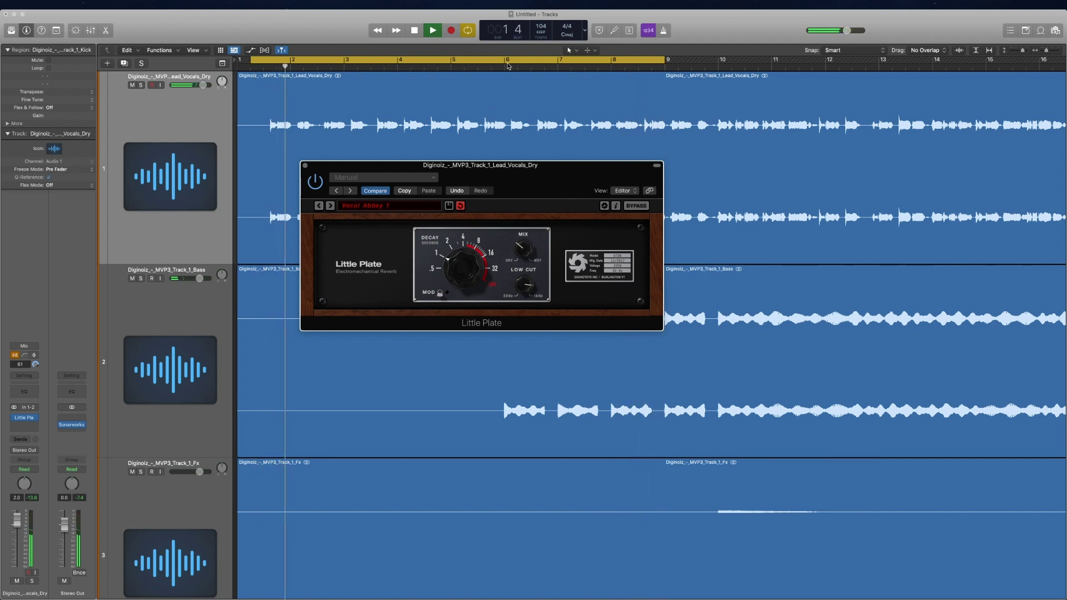
# Step: Compare the mix without reverb by switching Little Plate off during playback with cycle mode off, and switch it back on
pyautogui.press('space')
pyautogui.click(315, 184)
pyautogui.press('space')
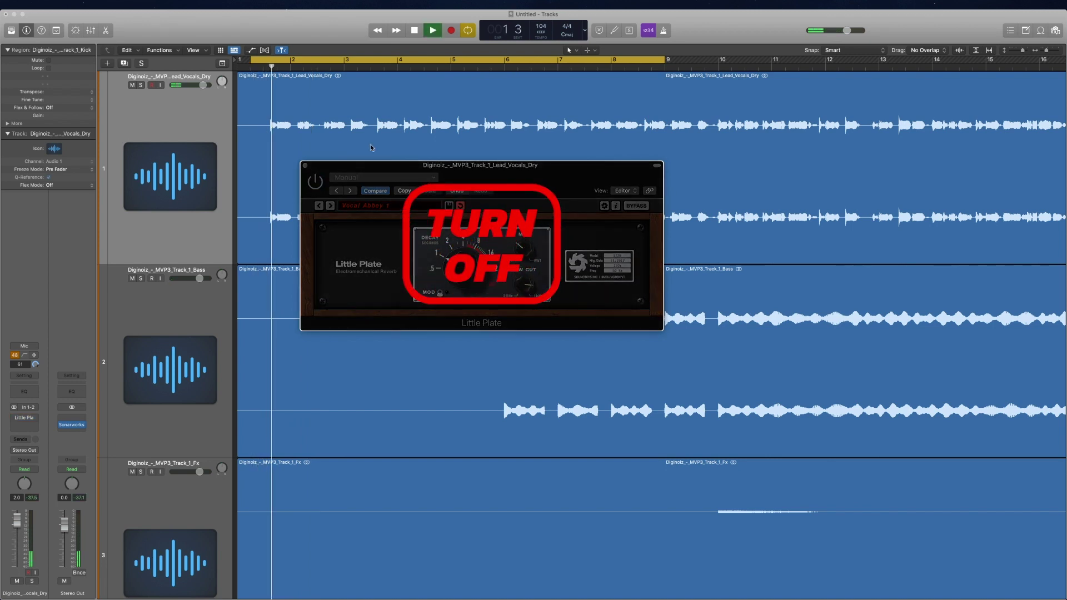
pyautogui.press('c')
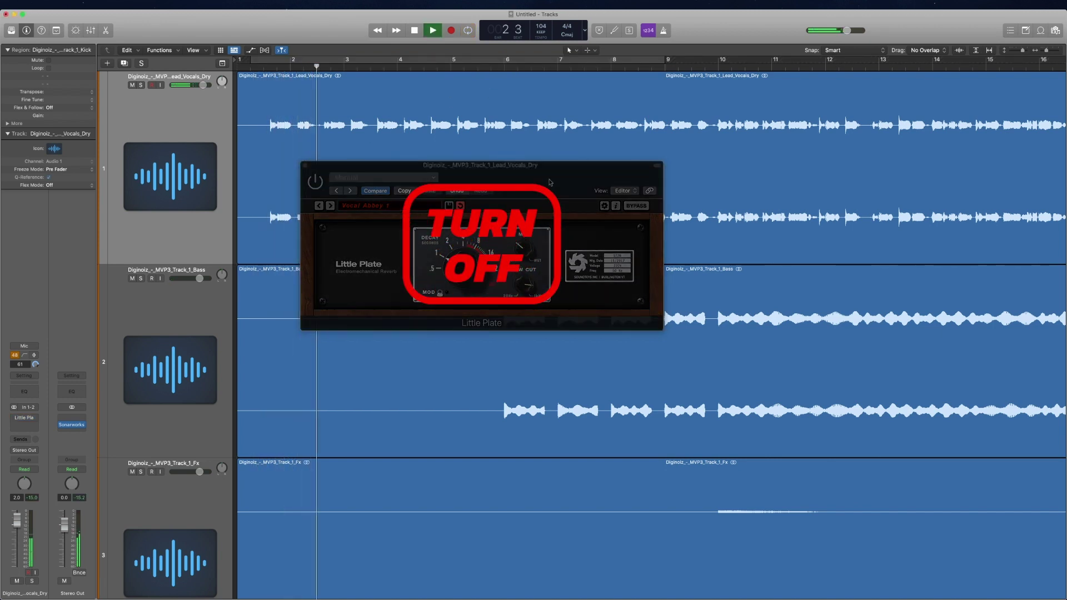
pyautogui.press('z')
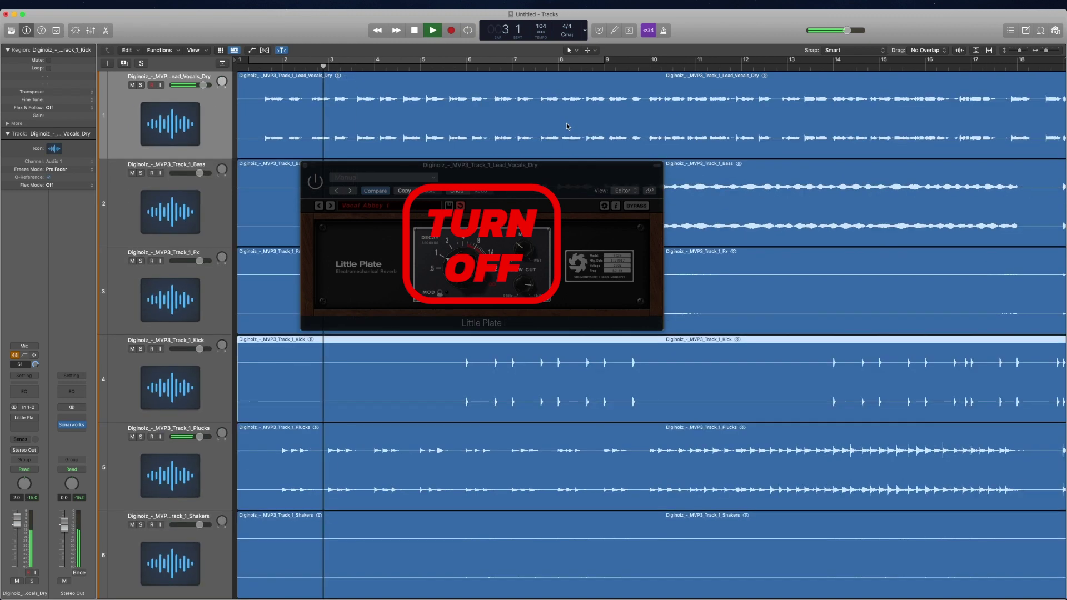
pyautogui.click(314, 183)
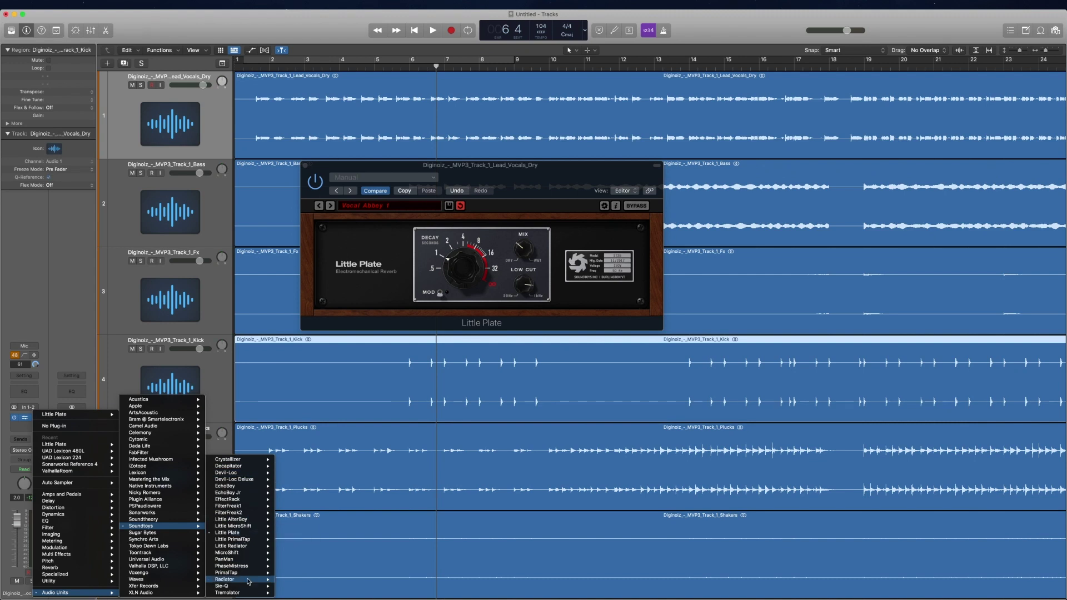
pyautogui.moveTo(258, 463)
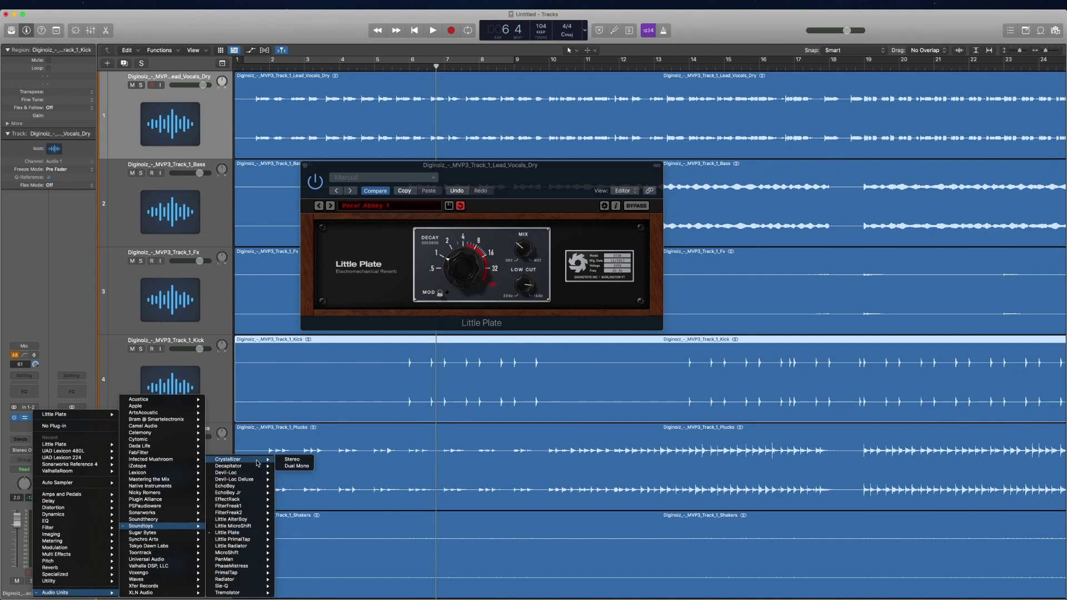
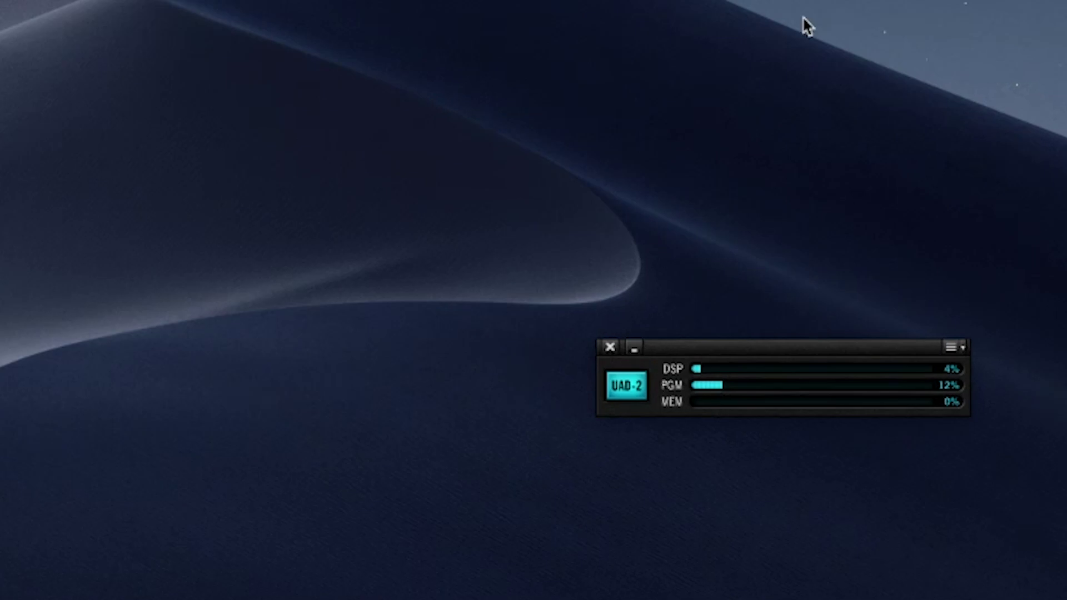
pyautogui.moveTo(728, 350); pyautogui.dragTo(487, 364)
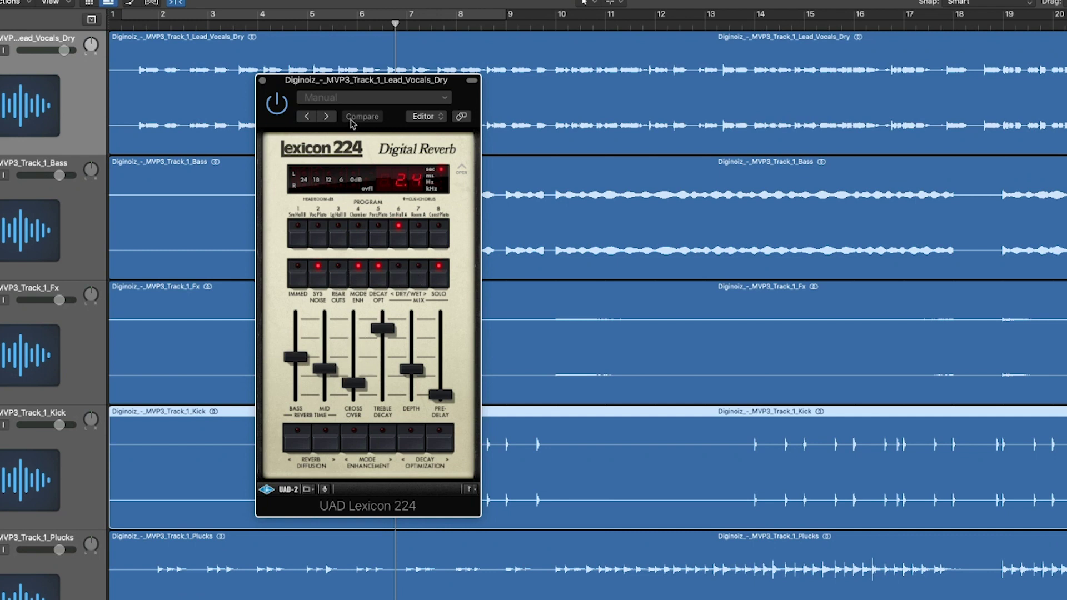
# Step: Load the factory preset Kevin Killen-Vox Plate in the UAD Lexicon 224 on the lead vocal
pyautogui.click(345, 101)
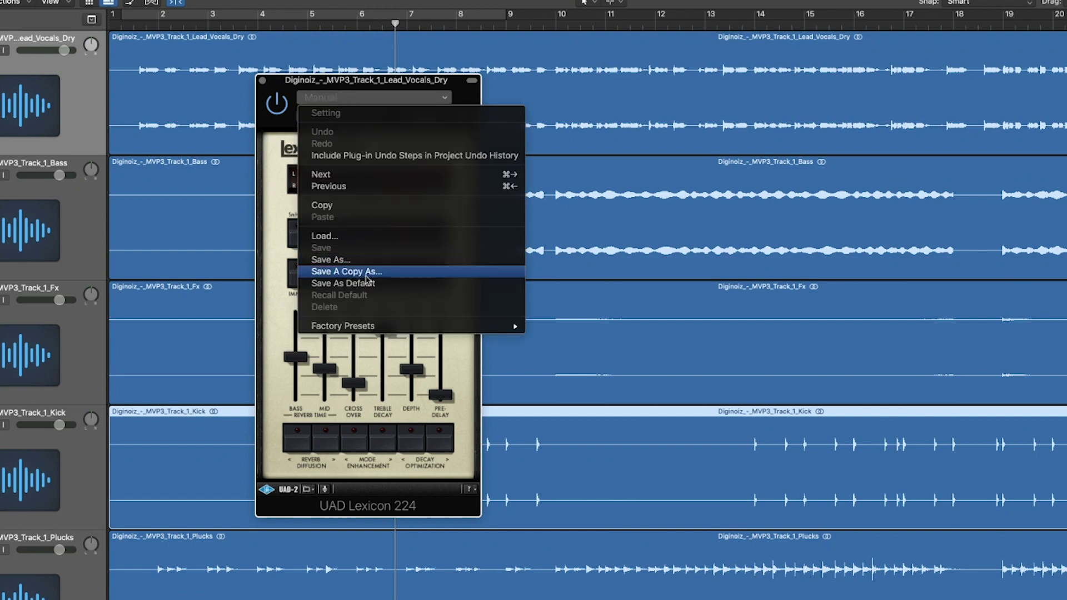
pyautogui.moveTo(353, 330)
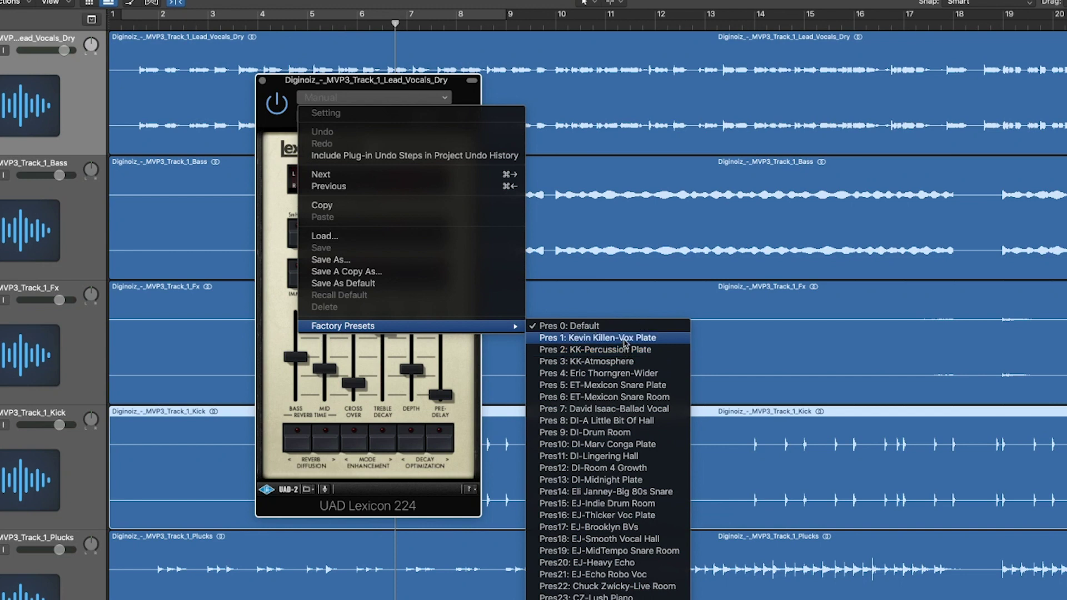
pyautogui.click(590, 339)
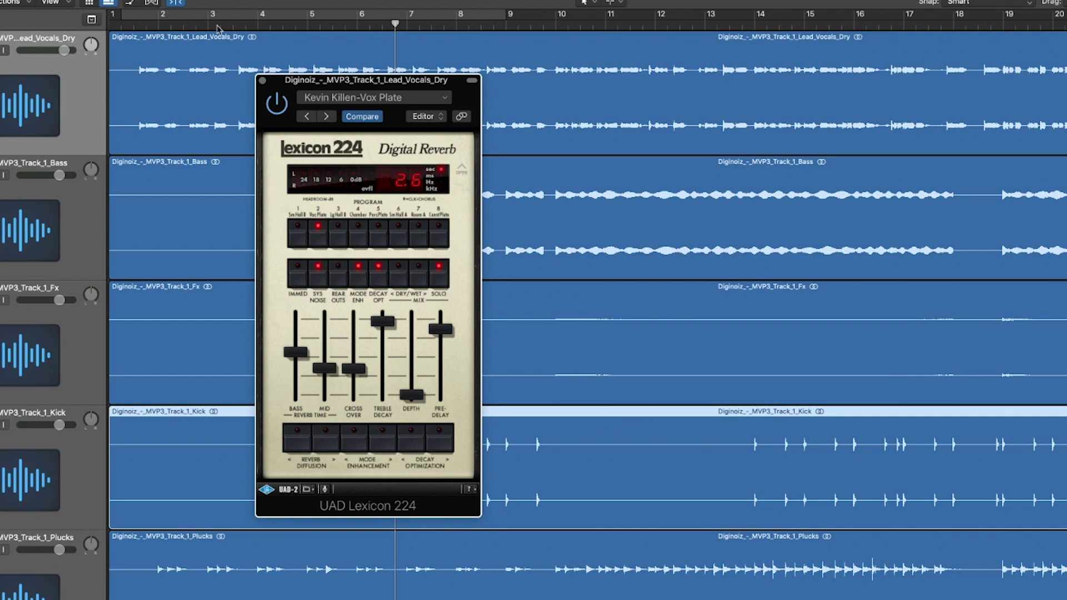
# Step: Turn cycle mode back on, solo the lead vocal and play it through the Lexicon 224
pyautogui.click(186, 15)
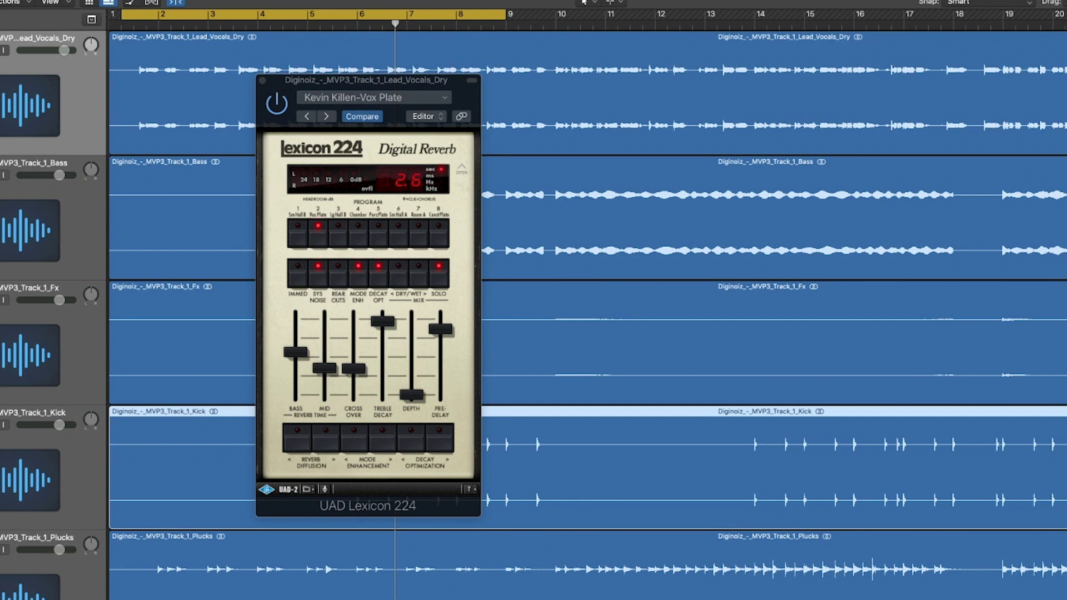
pyautogui.click(611, 95)
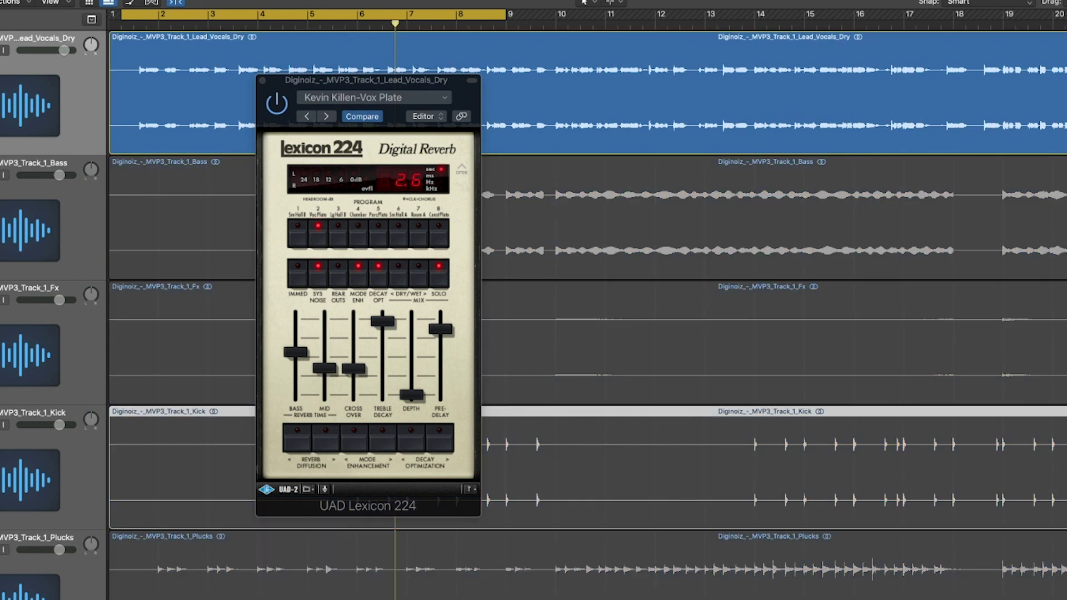
pyautogui.press('space')
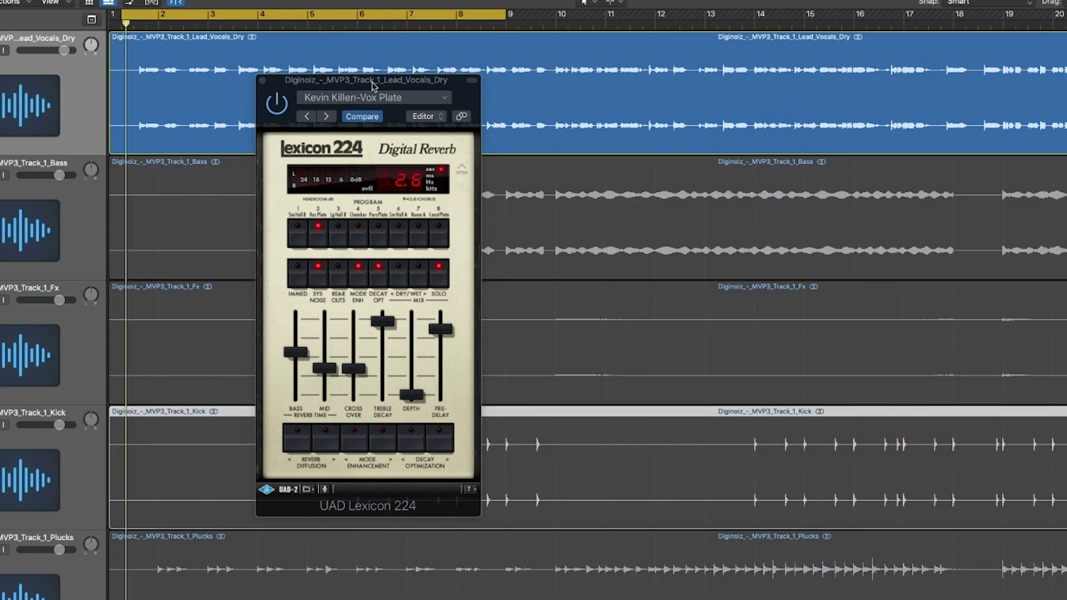
# Step: Turn off Solo in the Lexicon 224 and play the lead vocal with both dry and reverb signal
pyautogui.moveTo(372, 83); pyautogui.dragTo(406, 84)
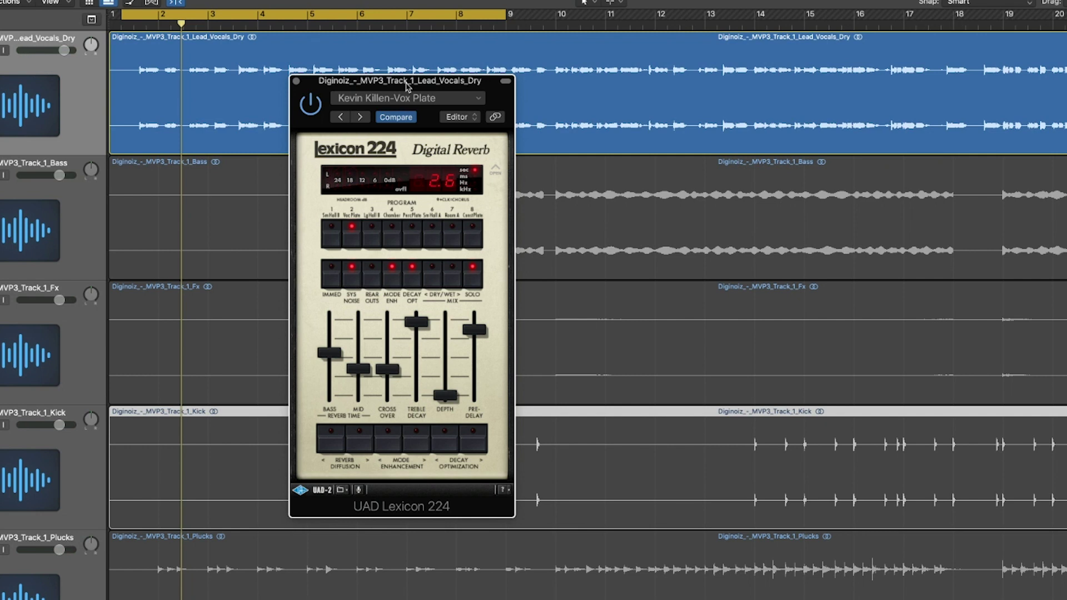
pyautogui.click(473, 273)
pyautogui.press('space')
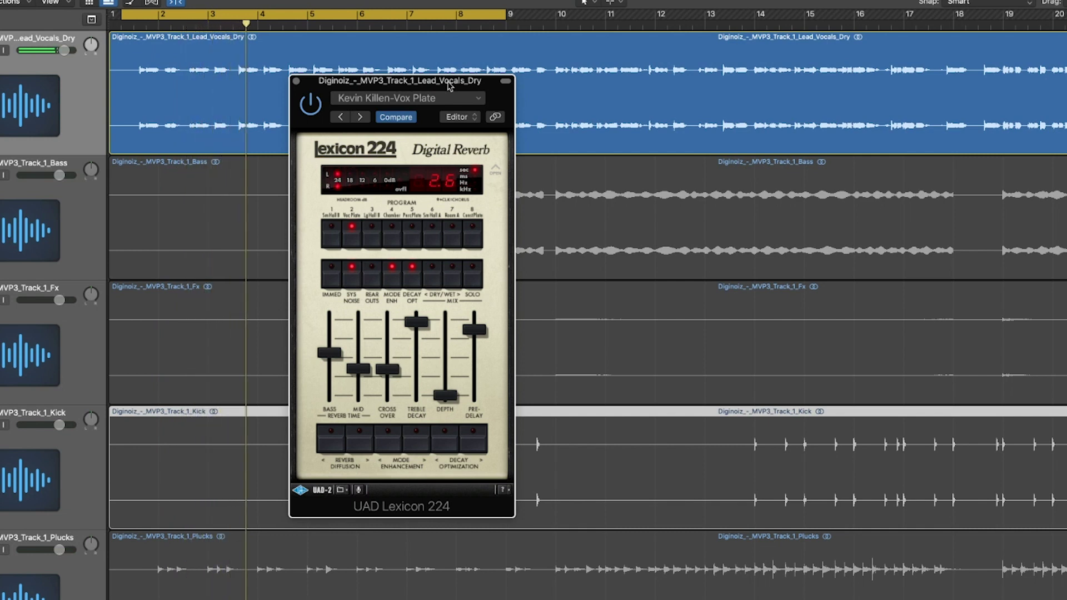
pyautogui.moveTo(449, 83); pyautogui.dragTo(490, 111)
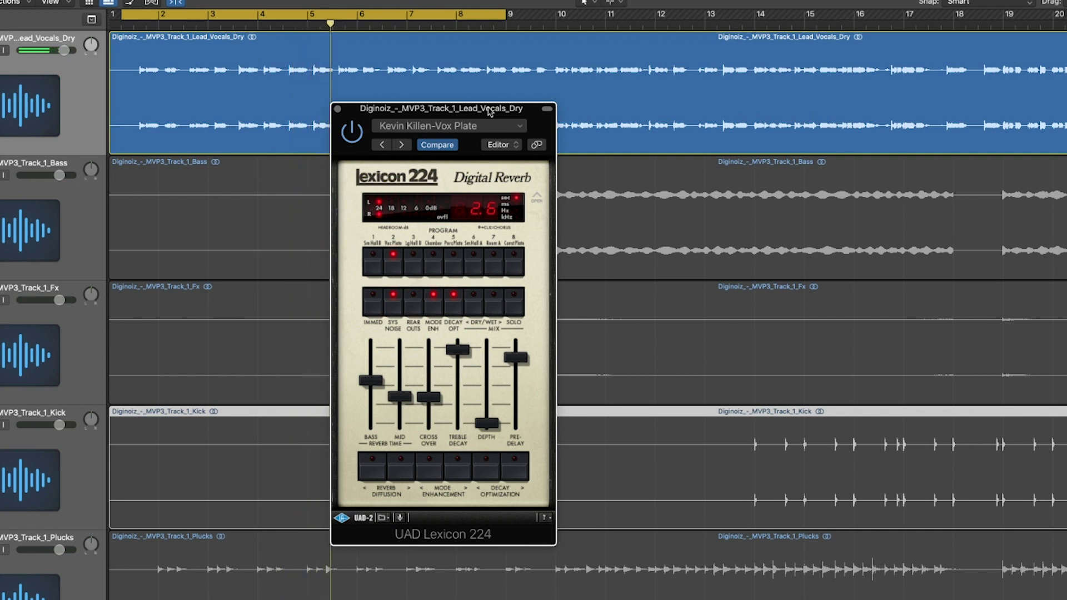
# Step: Reveal the Lexicon 224's hidden controls and compare the soloed vocal with its Power switched off and on again
pyautogui.click(536, 195)
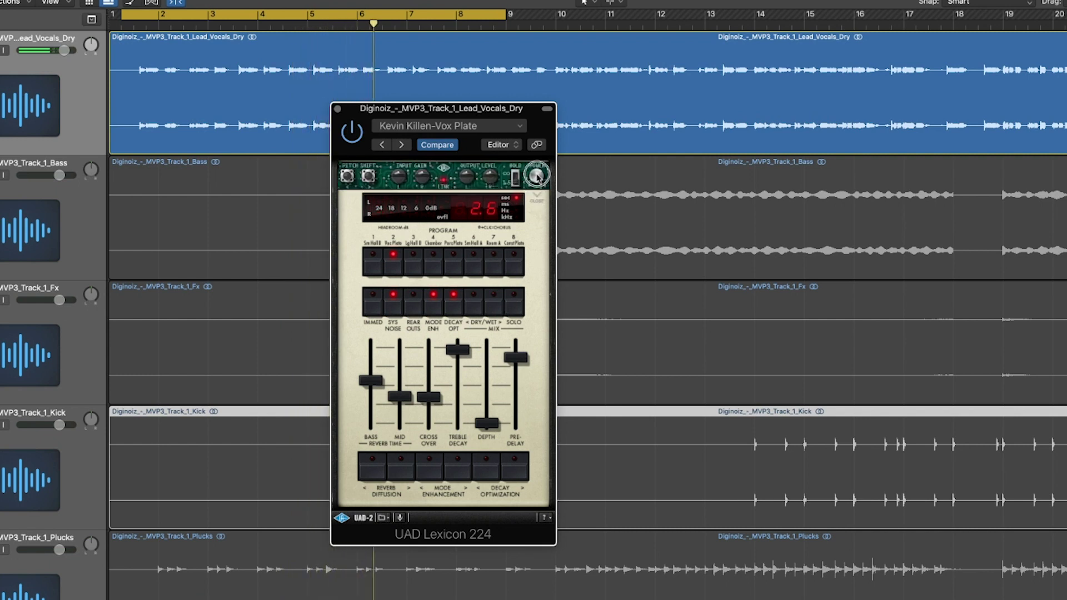
pyautogui.click(537, 175)
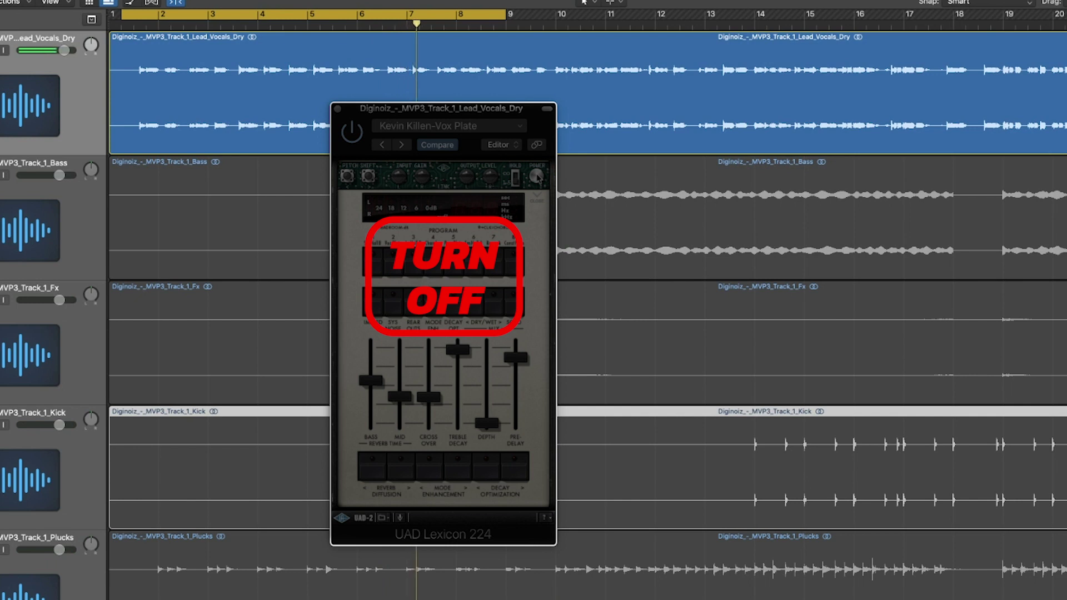
pyautogui.click(536, 175)
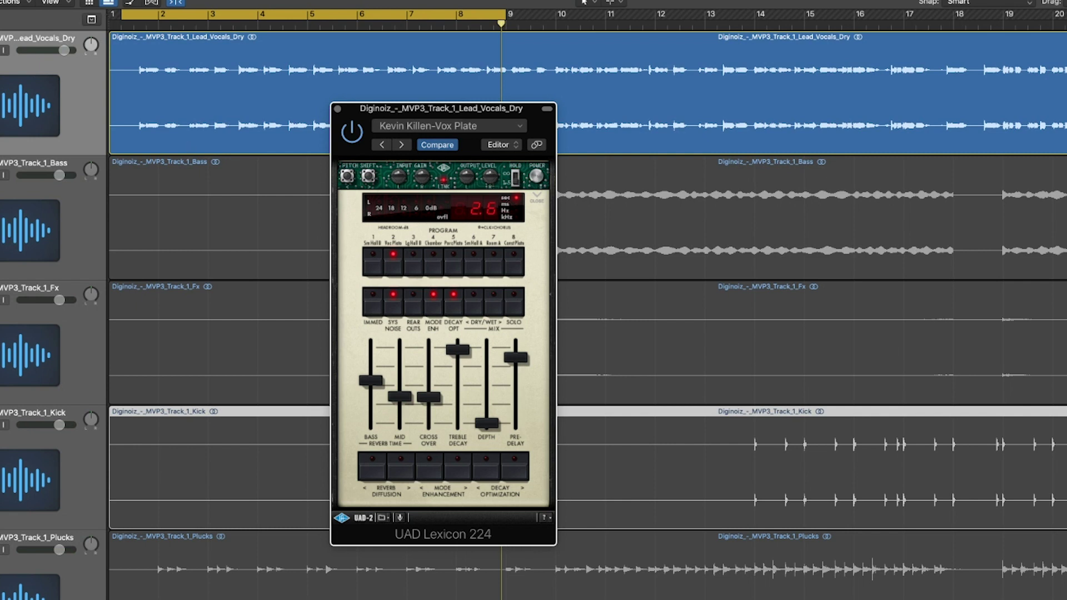
# Step: Play the full arrangement with cycle mode off, compare it with the Lexicon 224's Power off and on, and hide the extra controls
pyautogui.press('super+a')
pyautogui.press('space')
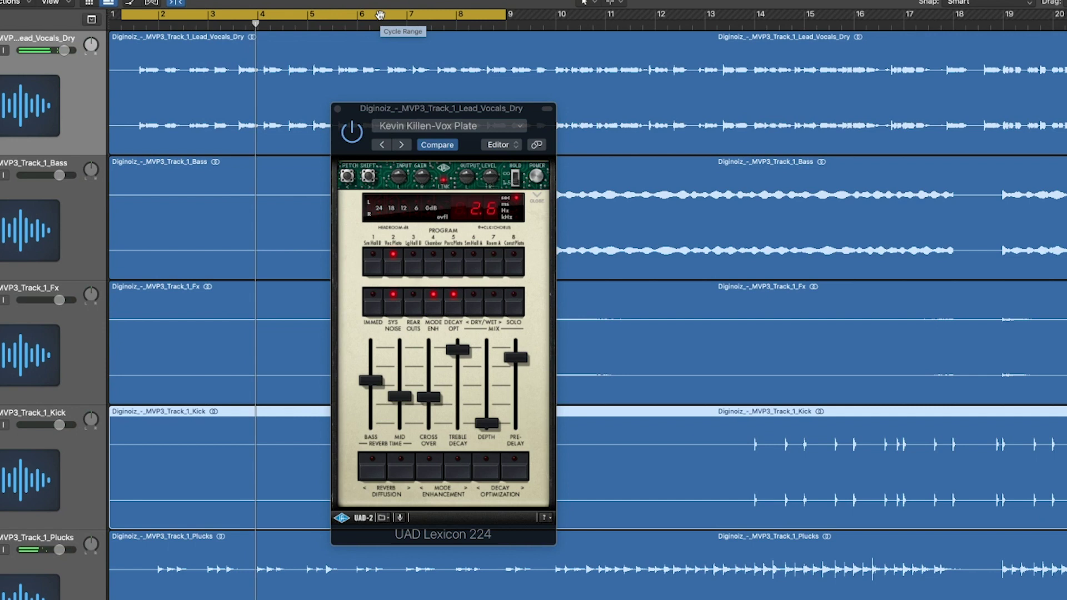
pyautogui.click(380, 15)
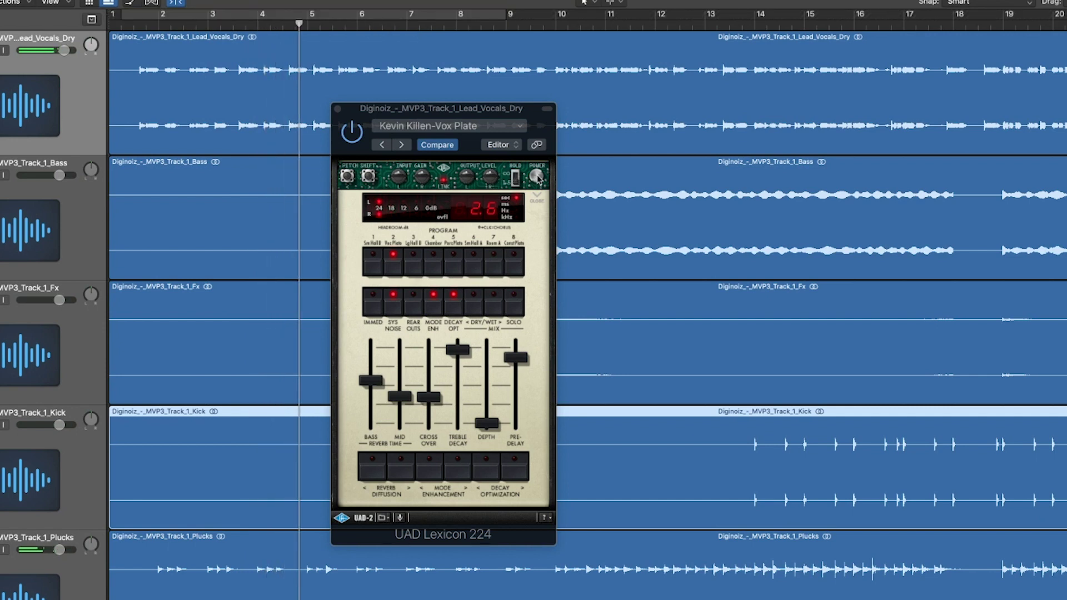
pyautogui.click(537, 177)
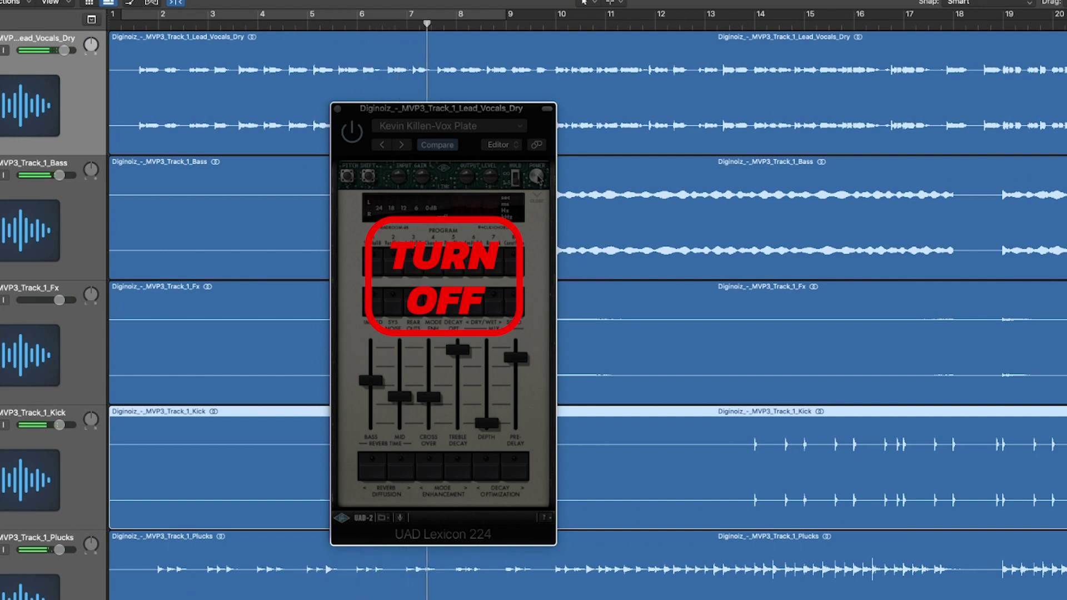
pyautogui.click(537, 177)
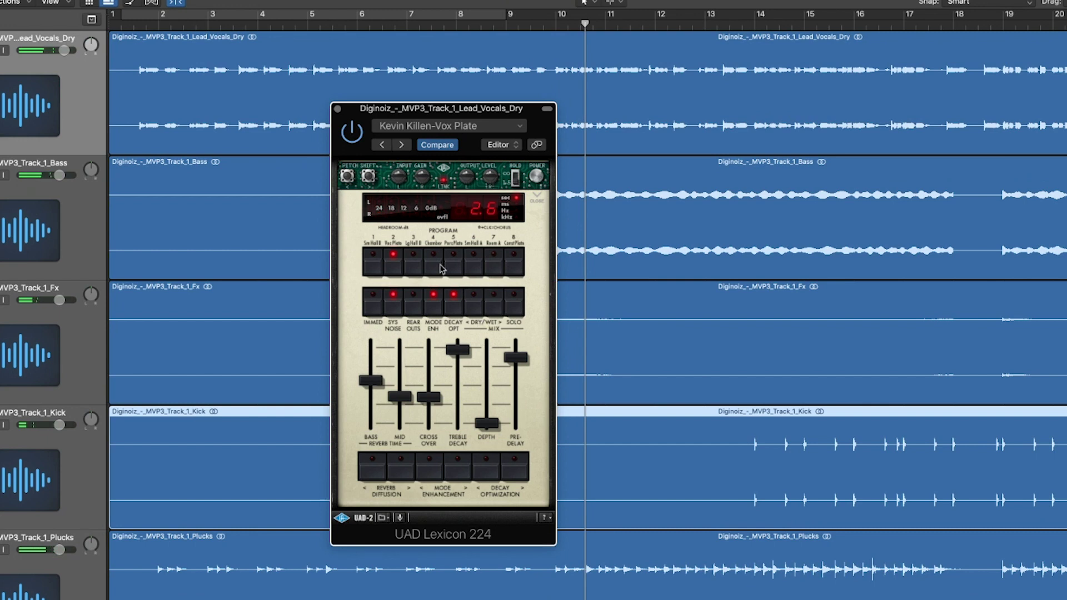
pyautogui.click(537, 201)
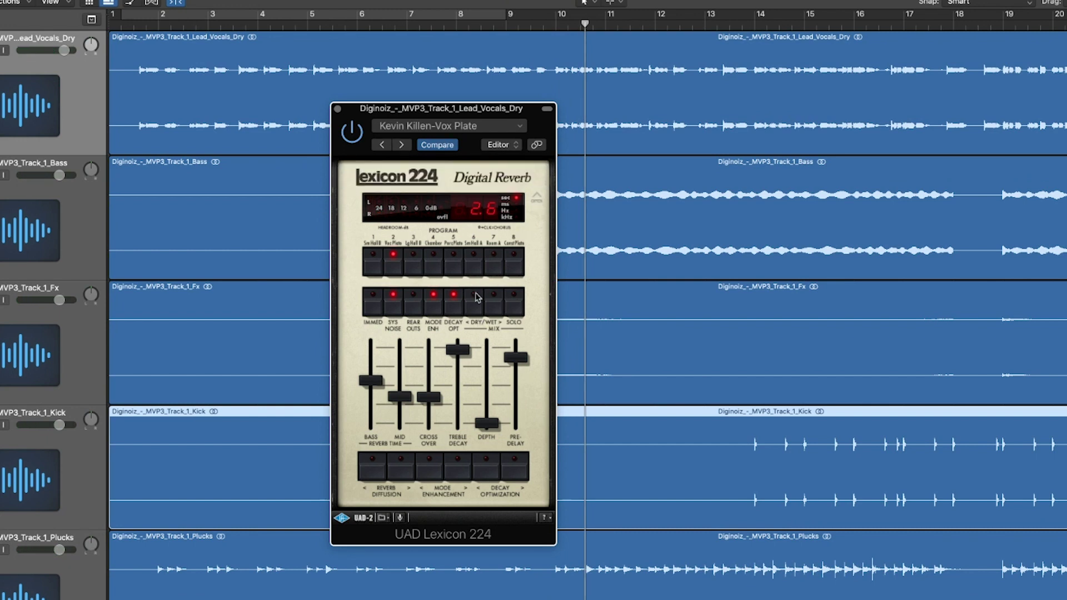
# Step: Bring up Little Plate in front of the Lexicon 224 to compare their controls, and close it
pyautogui.click(537, 198)
pyautogui.moveTo(414, 168); pyautogui.dragTo(290, 369)
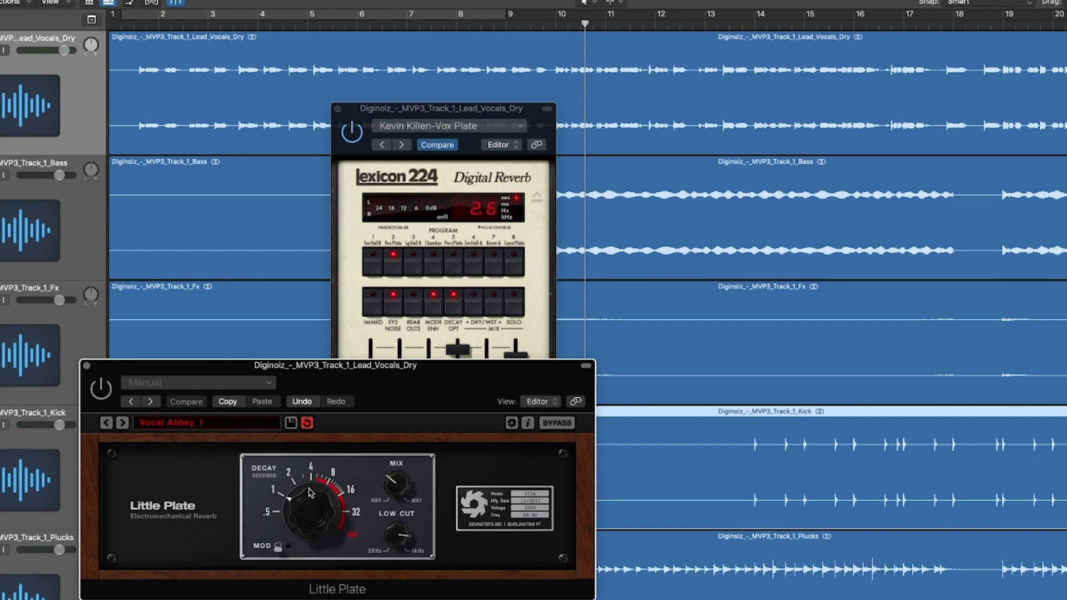
pyautogui.click(86, 365)
# Step: Lower the Lexicon 224's Bass and Mid reverb times, with Mid at 1.8 s, and raise Treble Decay slightly during playback
pyautogui.click(400, 403)
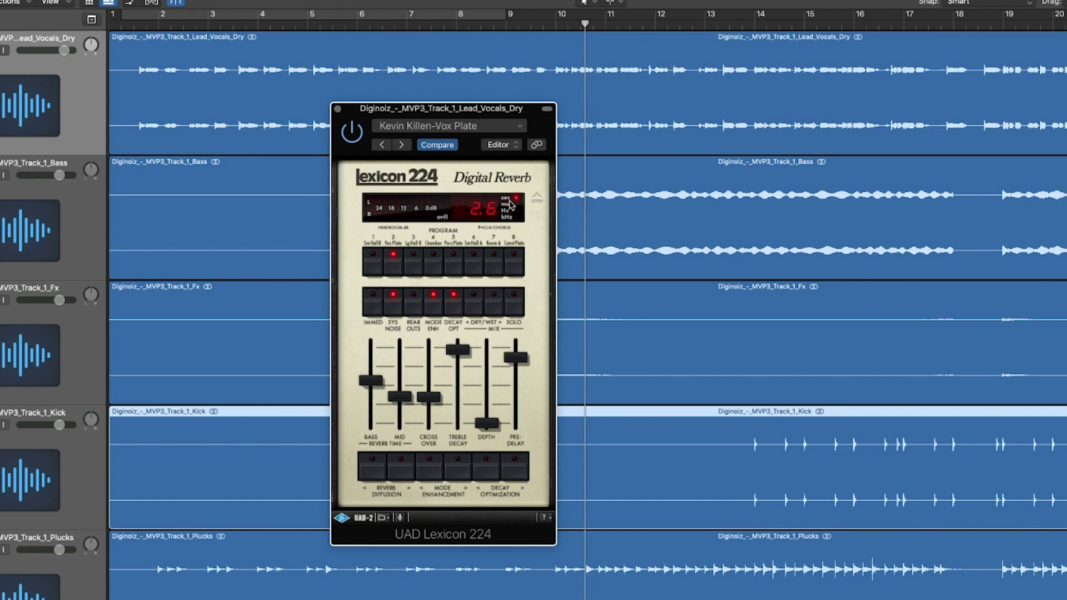
pyautogui.moveTo(371, 383); pyautogui.dragTo(376, 395)
pyautogui.press('space')
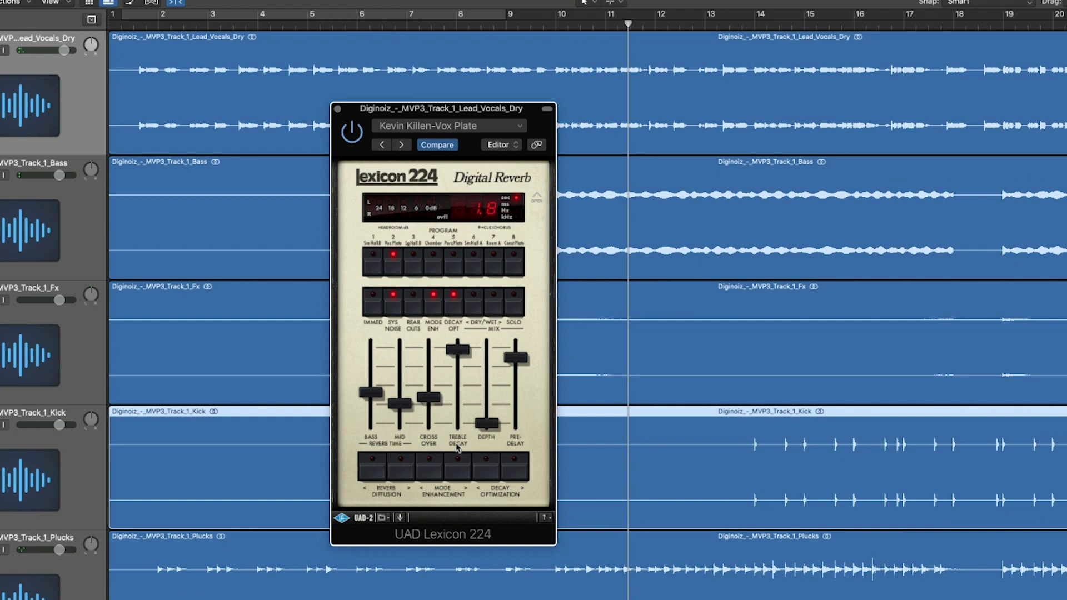
pyautogui.click(459, 350)
pyautogui.moveTo(461, 351)
pyautogui.mouseDown()
pyautogui.moveTo(460, 435)
pyautogui.moveTo(458, 336)
pyautogui.mouseUp()
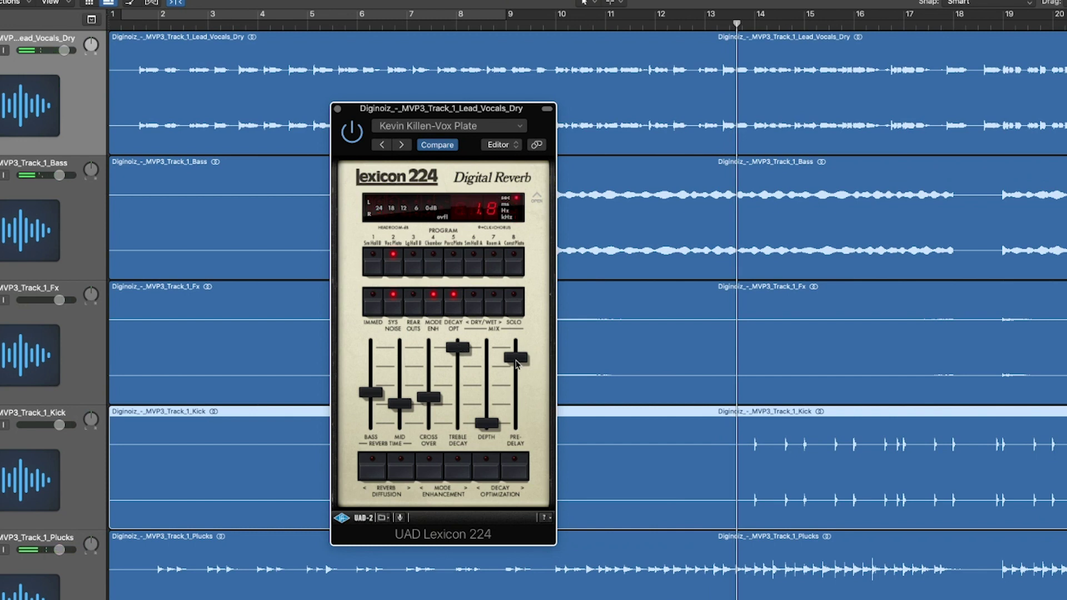
pyautogui.moveTo(488, 108); pyautogui.dragTo(461, 129)
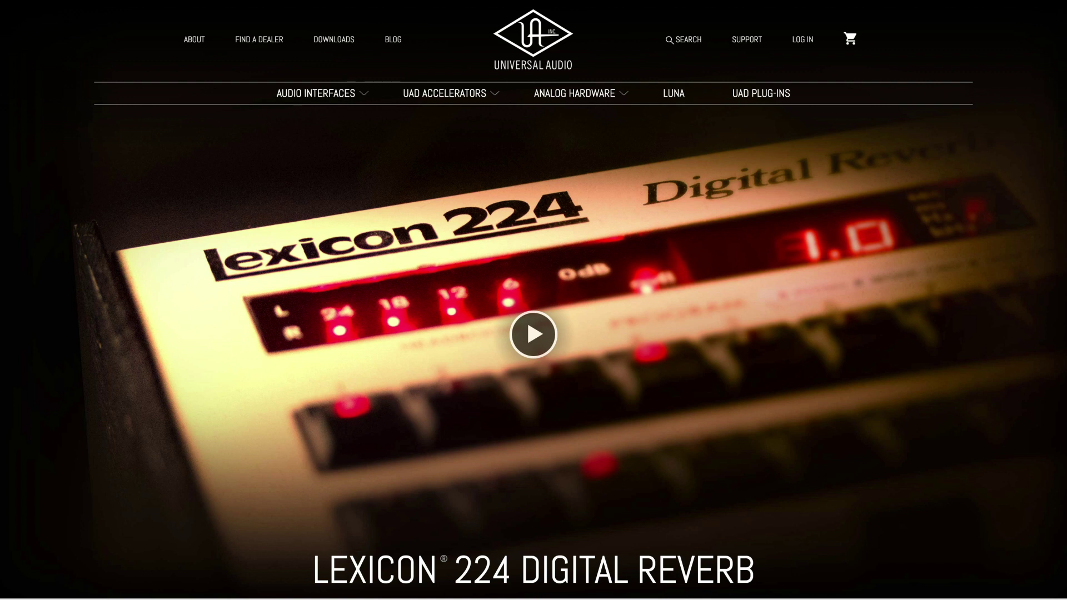
# Step: Look through the Lexicon 224 Digital Reverb product page on the Universal Audio website
pyautogui.scroll(-9, 533, 300)
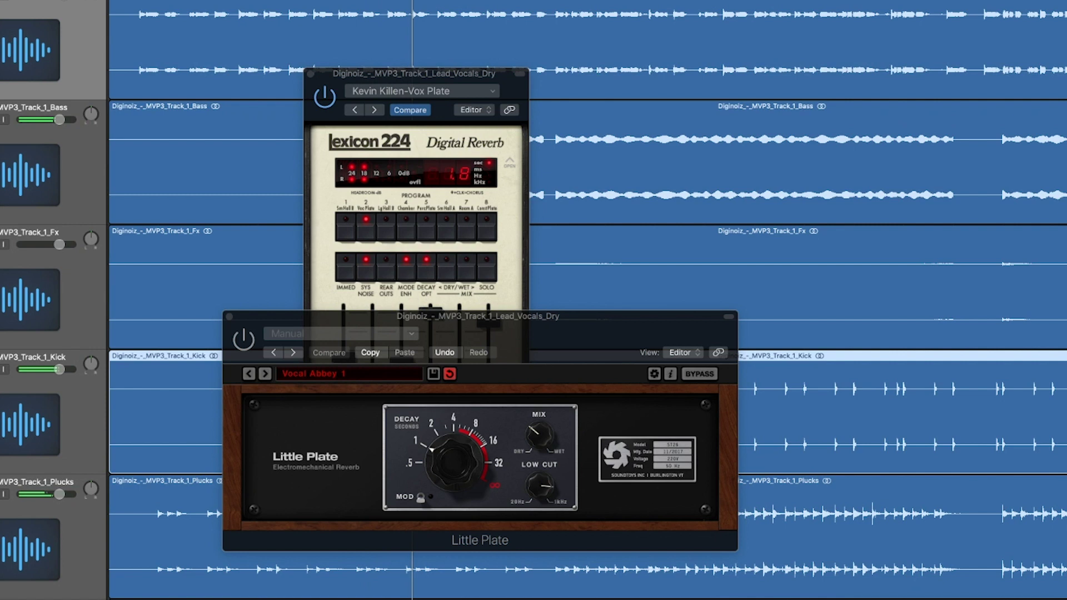
# Step: Raise the Lexicon 224's Mid reverb time to 2.8 s while the mix plays, and close the plug-in windows
pyautogui.moveTo(389, 72); pyautogui.dragTo(541, 28)
pyautogui.moveTo(520, 322); pyautogui.dragTo(525, 308)
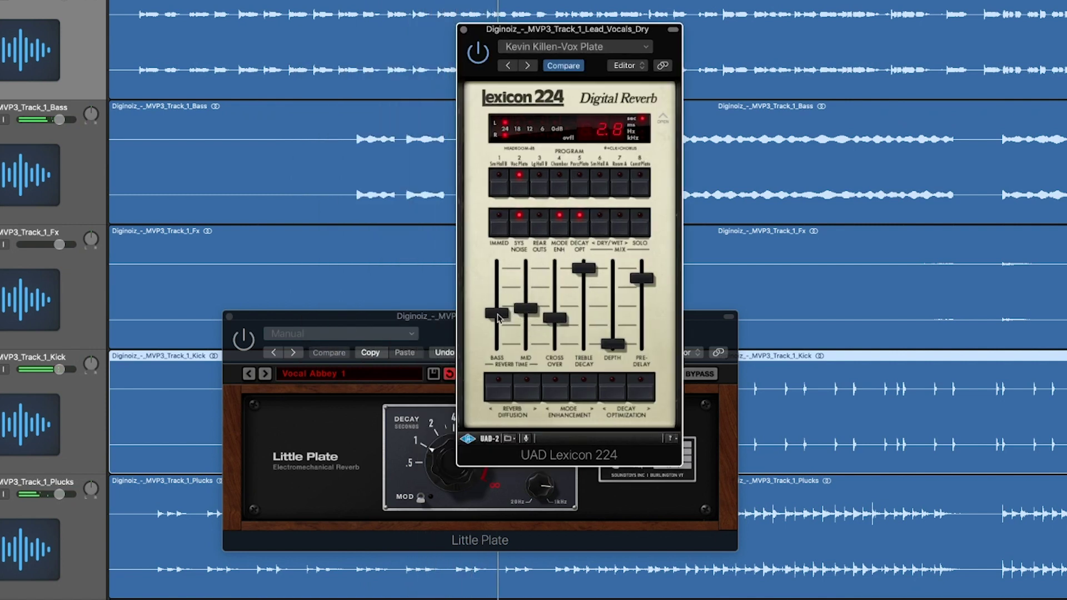
pyautogui.moveTo(533, 29); pyautogui.dragTo(751, 44)
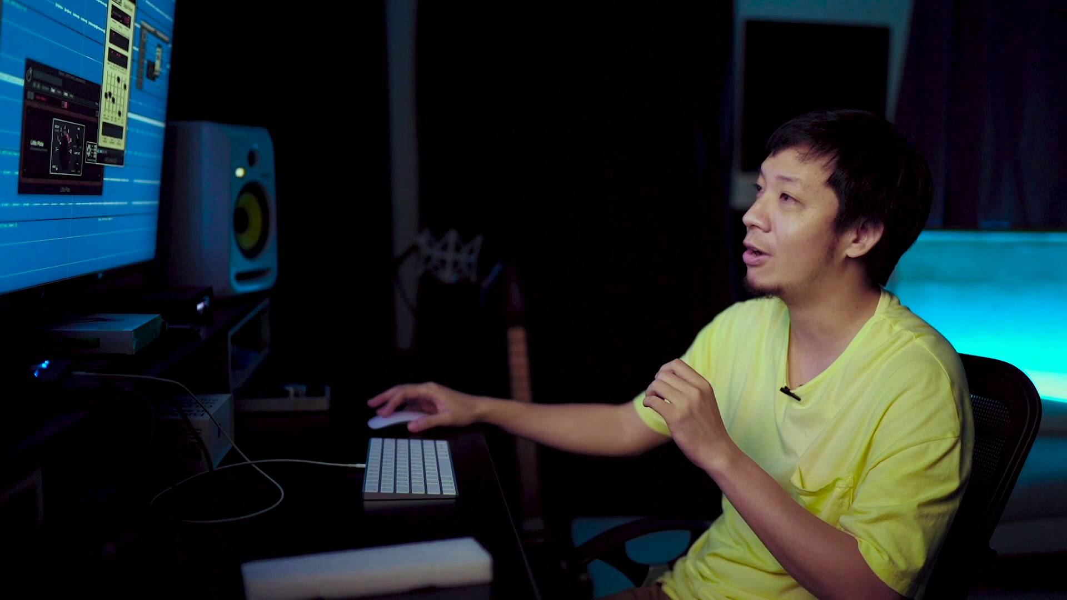
pyautogui.click(31, 67)
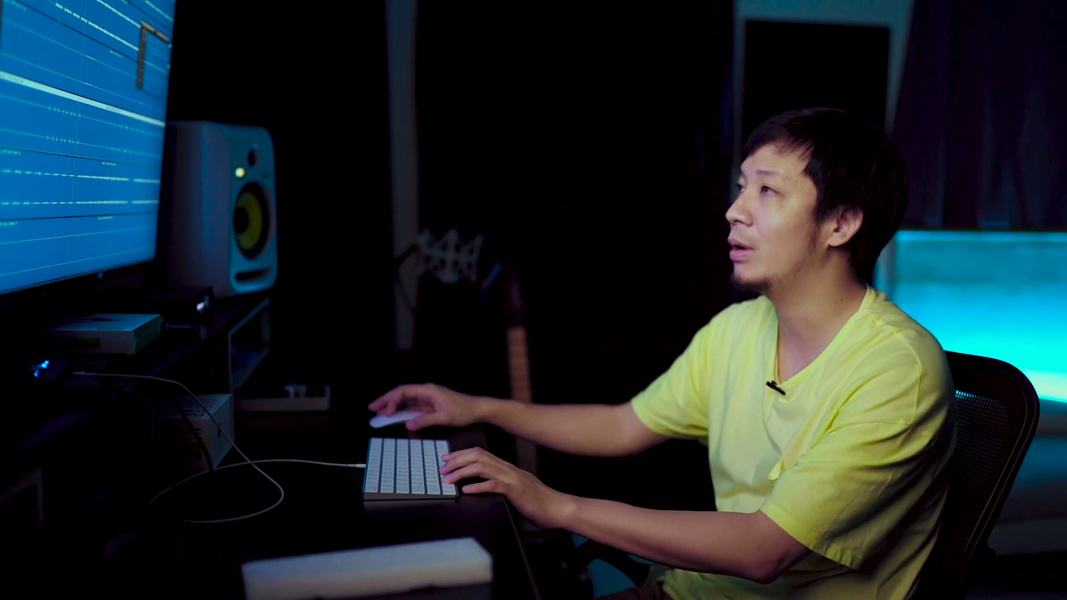
# Step: Select the Snare track, start playback and solo the snare
pyautogui.scroll(-1, 83, 139)
pyautogui.scroll(-2, 83, 139)
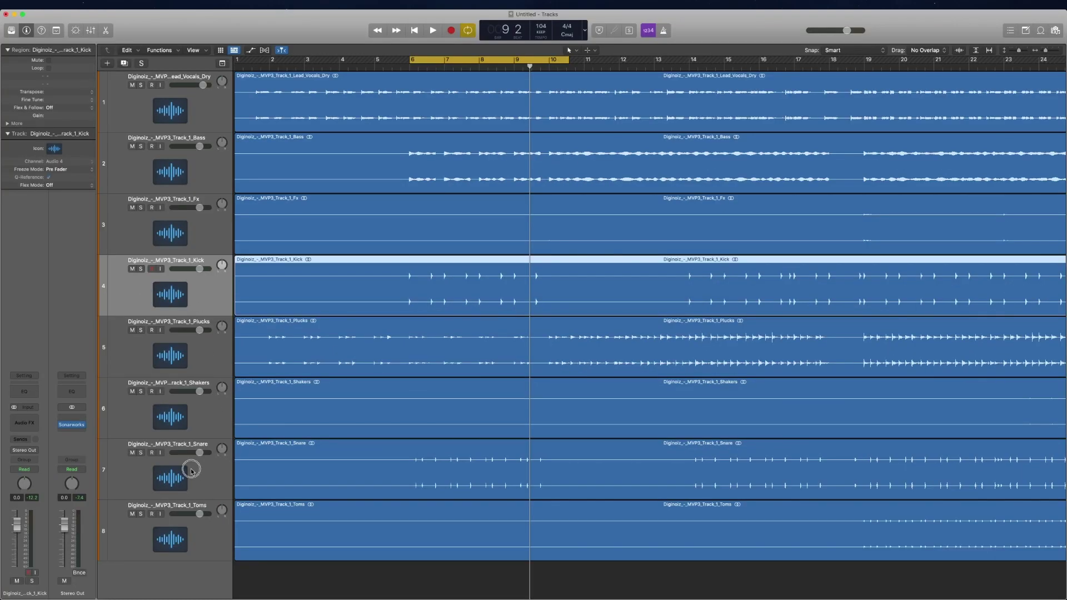
pyautogui.click(191, 471)
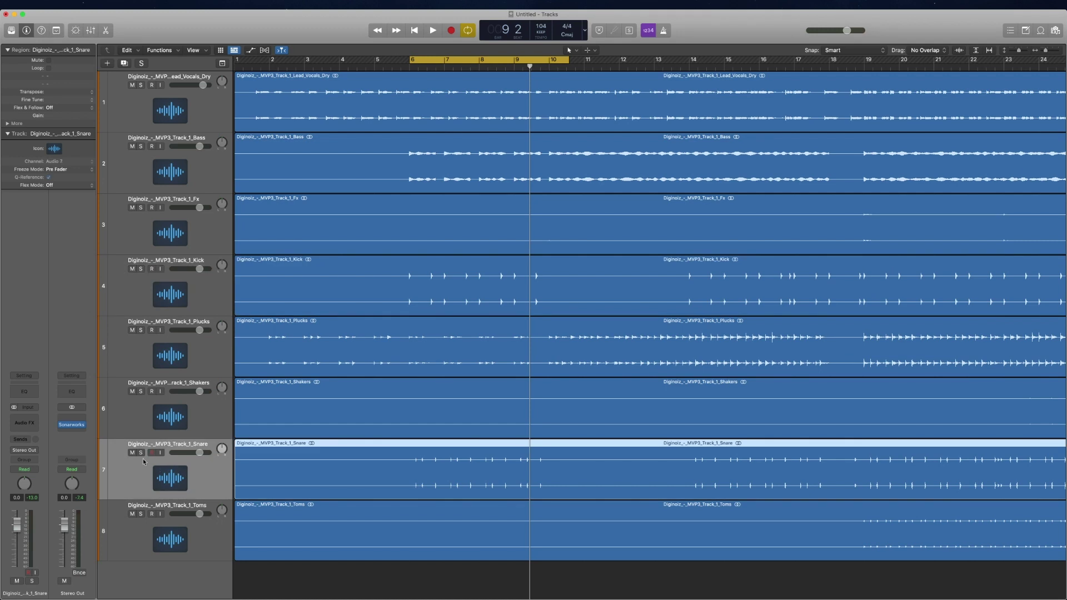
pyautogui.press('space')
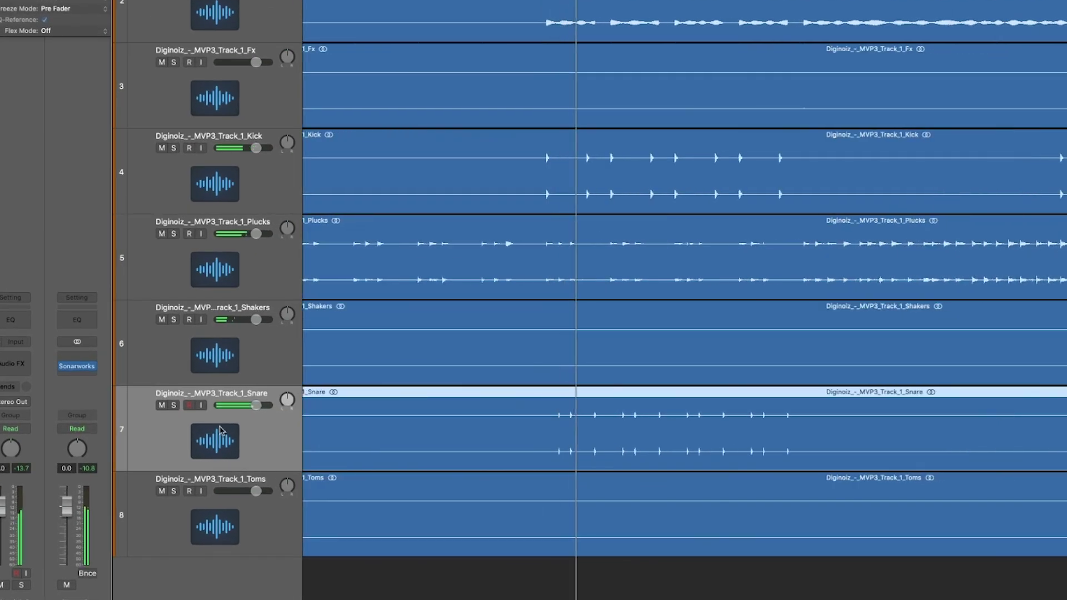
pyautogui.click(174, 405)
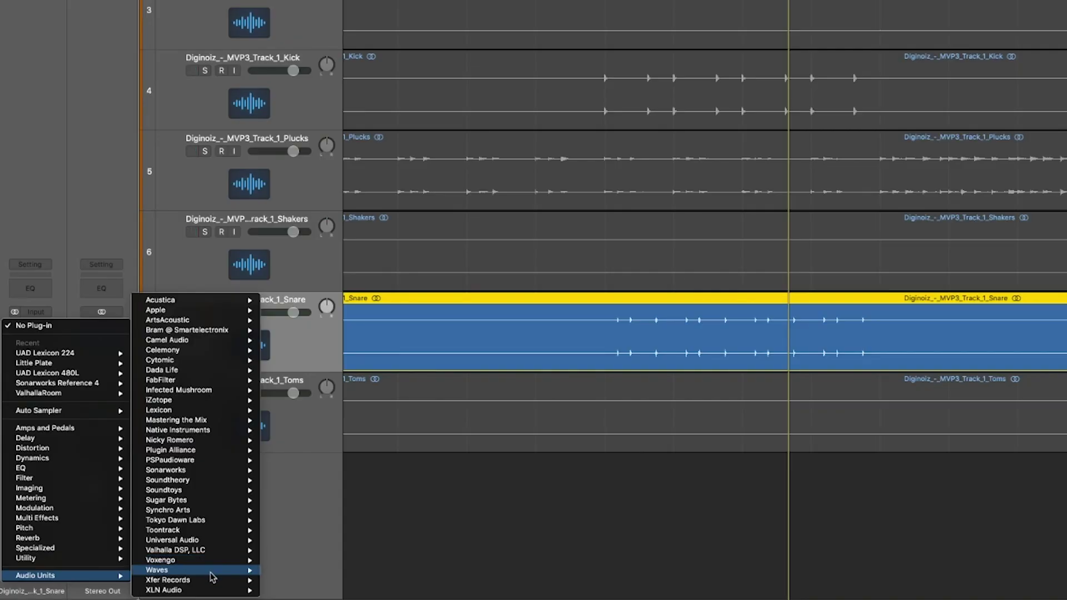
pyautogui.moveTo(218, 554)
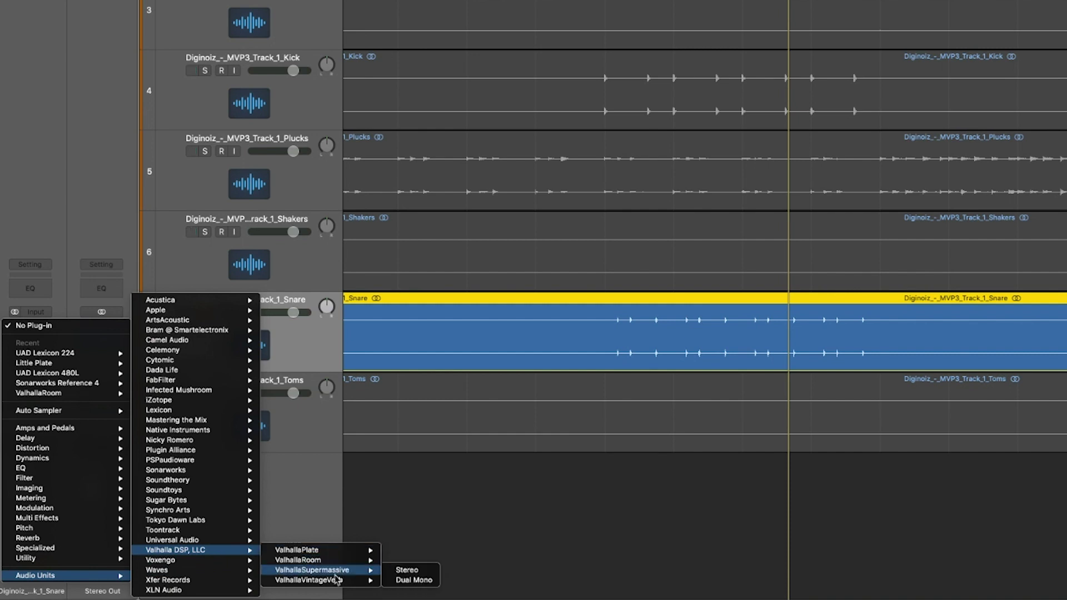
pyautogui.moveTo(336, 582)
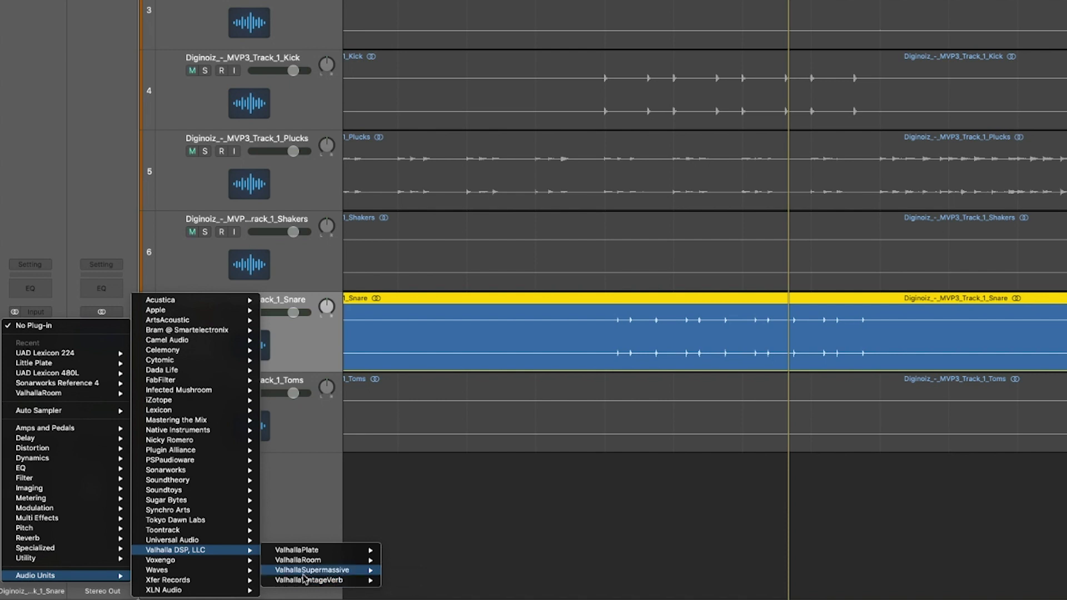
pyautogui.moveTo(308, 562)
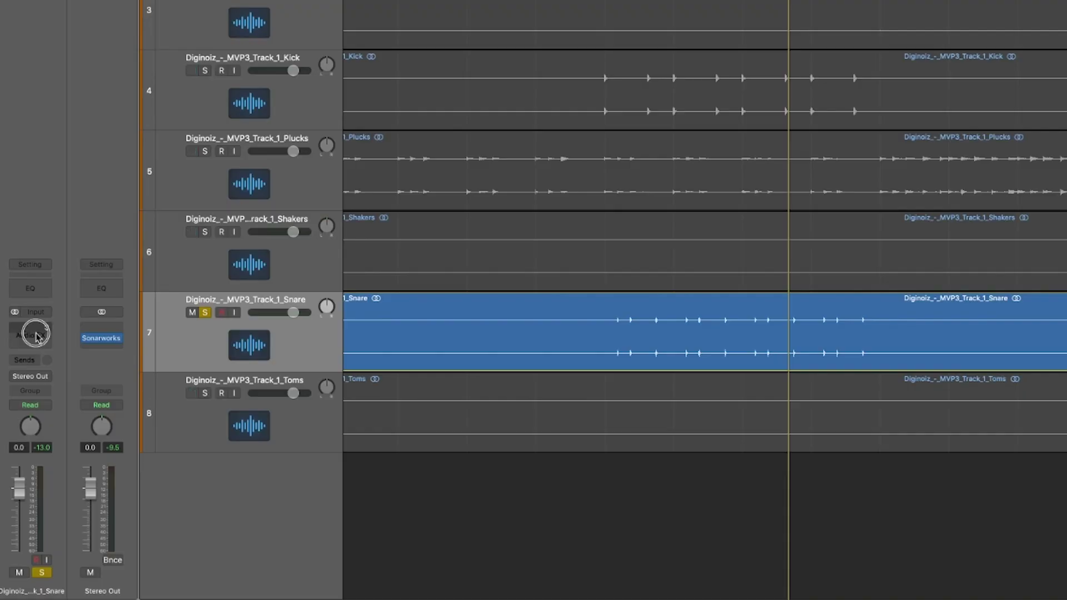
# Step: Insert the stereo version of Valhalla DSP's ValhallaRoom on the Snare track
pyautogui.click(33, 325)
pyautogui.moveTo(108, 581)
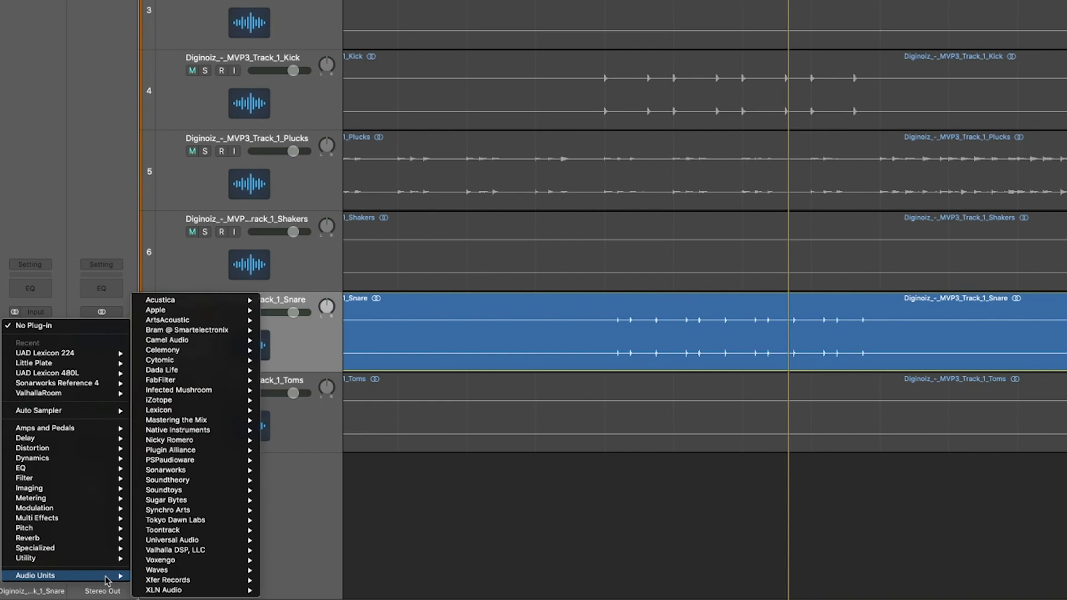
pyautogui.moveTo(205, 550)
pyautogui.moveTo(335, 565)
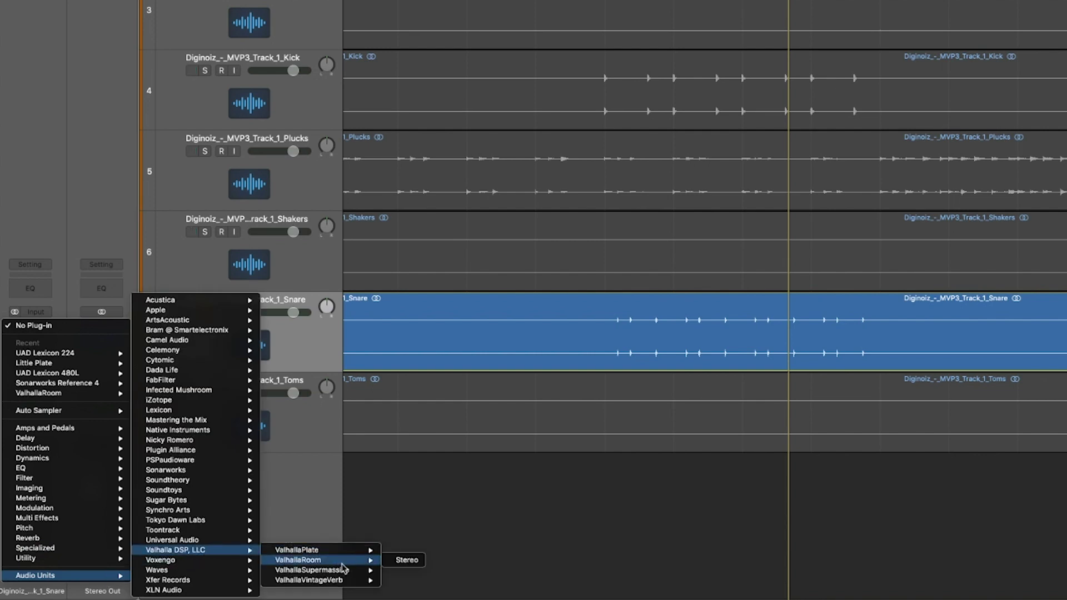
pyautogui.click(407, 559)
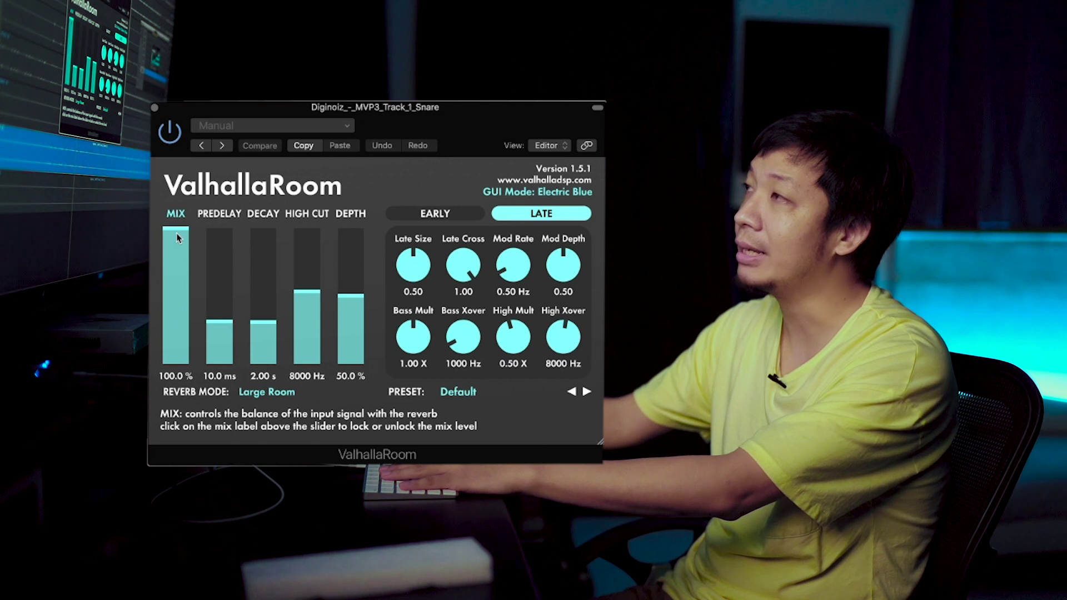
# Step: Set ValhallaRoom's Mix to 47.5 % and its Decay to 1.07 s
pyautogui.moveTo(177, 236); pyautogui.dragTo(177, 300)
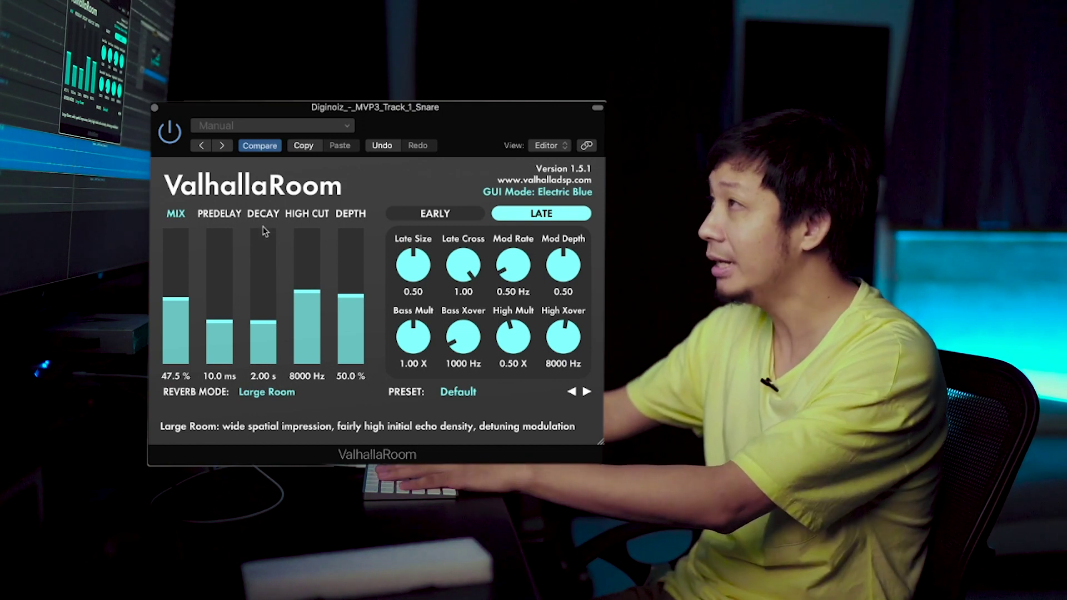
pyautogui.moveTo(270, 326); pyautogui.dragTo(270, 334)
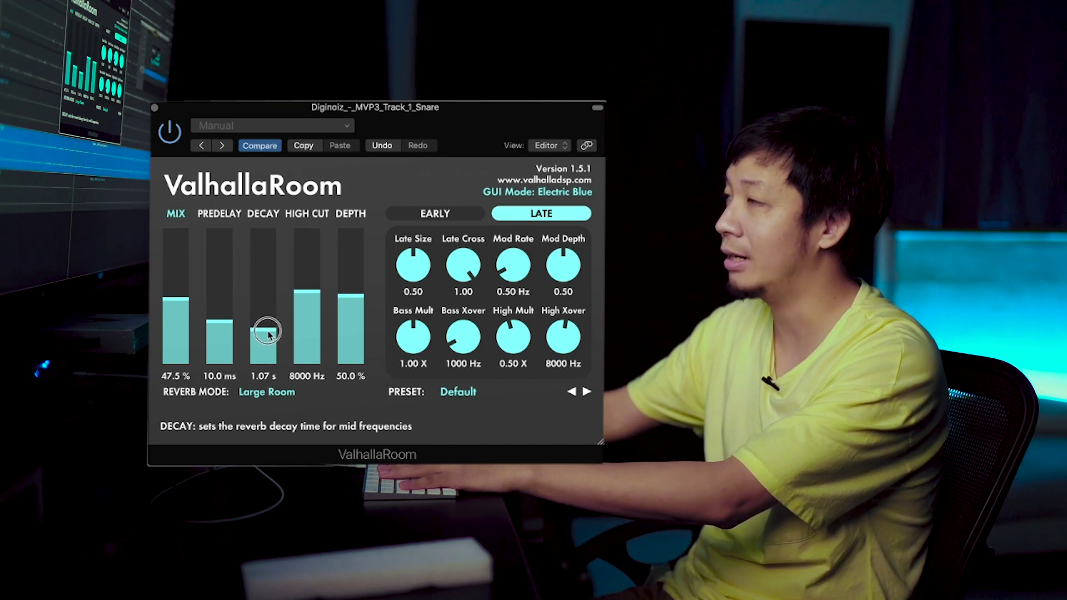